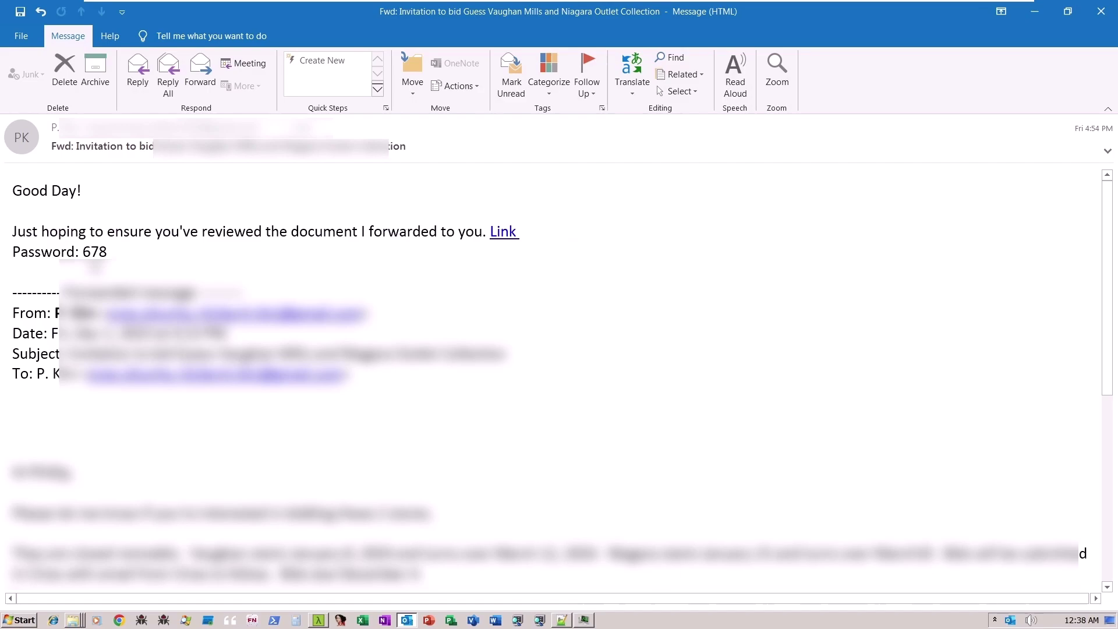
Download YU.zip via the email's Link and show the 1.46 KB archive in its folder
{"action": "mouse_move", "coordinate": [503, 237]}
{"action": "left_click", "coordinate": [502, 233]}
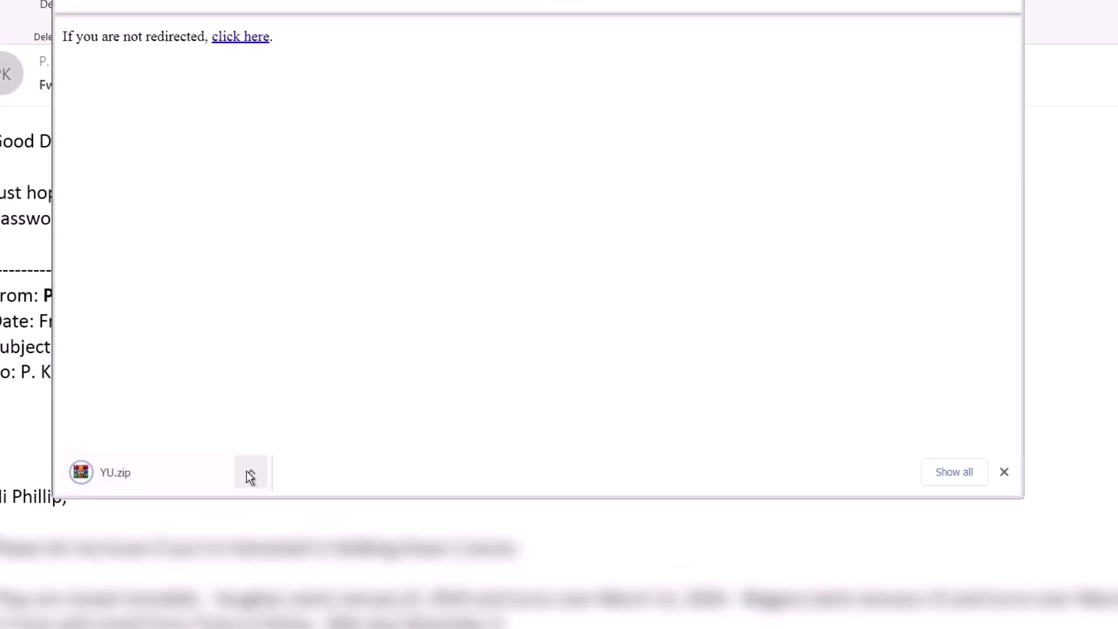
{"action": "left_click", "coordinate": [250, 474]}
{"action": "left_click", "coordinate": [291, 543]}
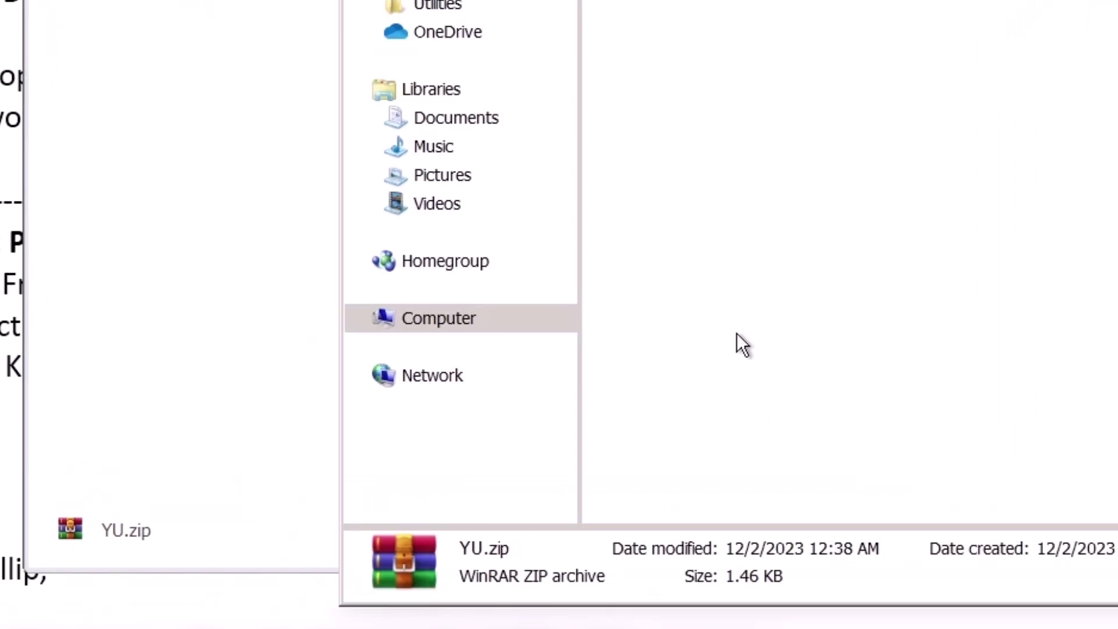
{"action": "left_click", "coordinate": [736, 333]}
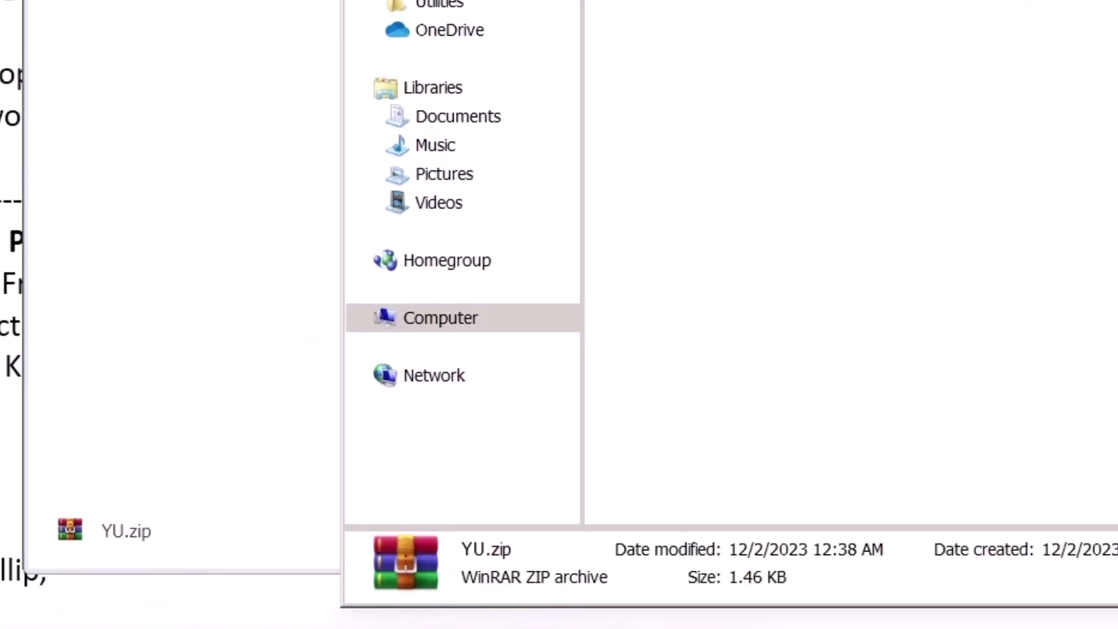
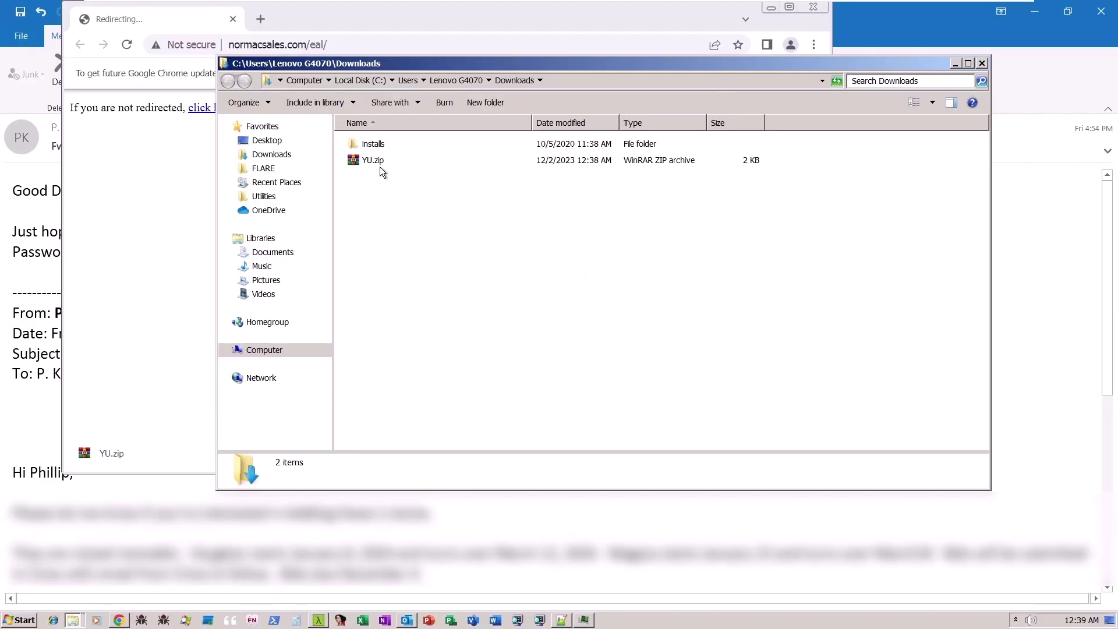
Extract YU.zip here with its archive password, revealing the 8IN0 folder and TZZ.pdf shortcut
{"action": "right_click", "coordinate": [378, 163]}
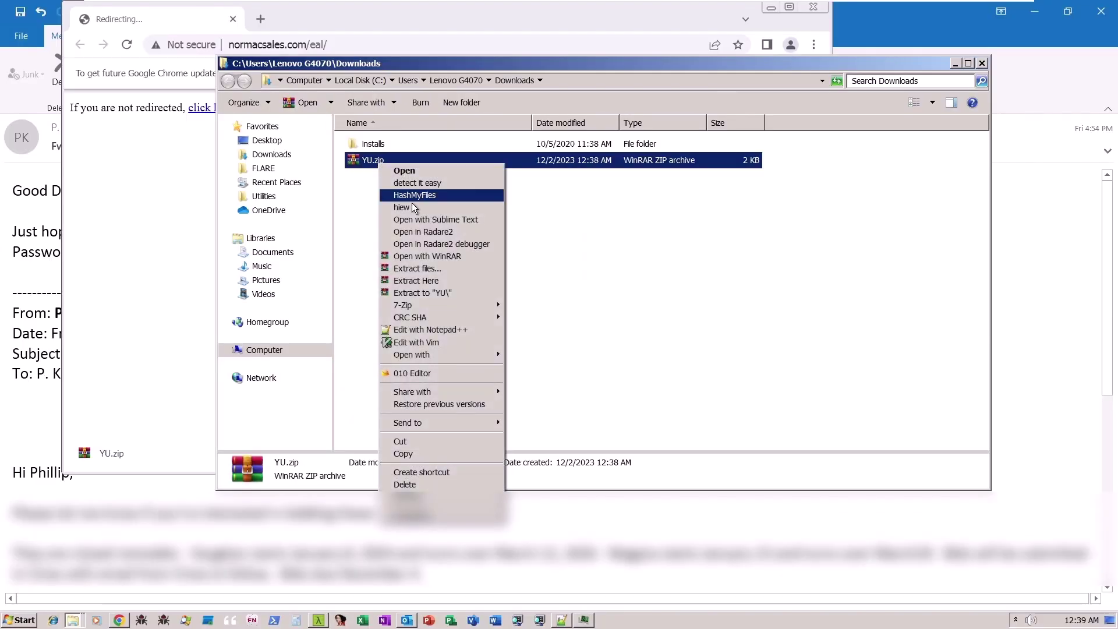
{"action": "left_click", "coordinate": [440, 281]}
{"action": "type", "text": "***"}
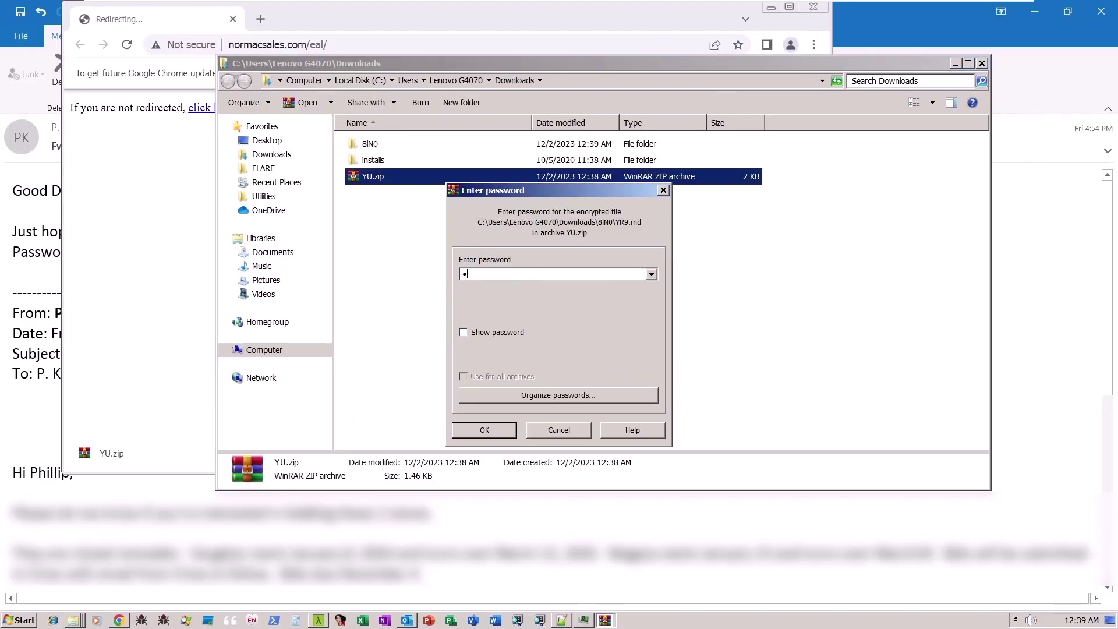
{"action": "type", "text": "****"}
{"action": "left_click", "coordinate": [502, 430]}
{"action": "left_click", "coordinate": [473, 306]}
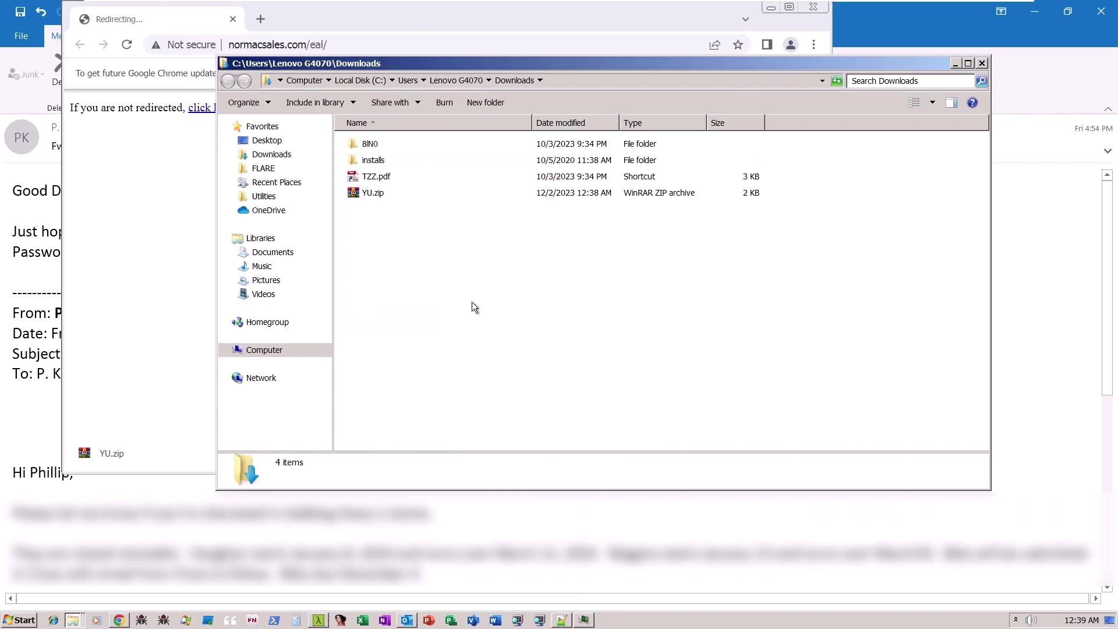
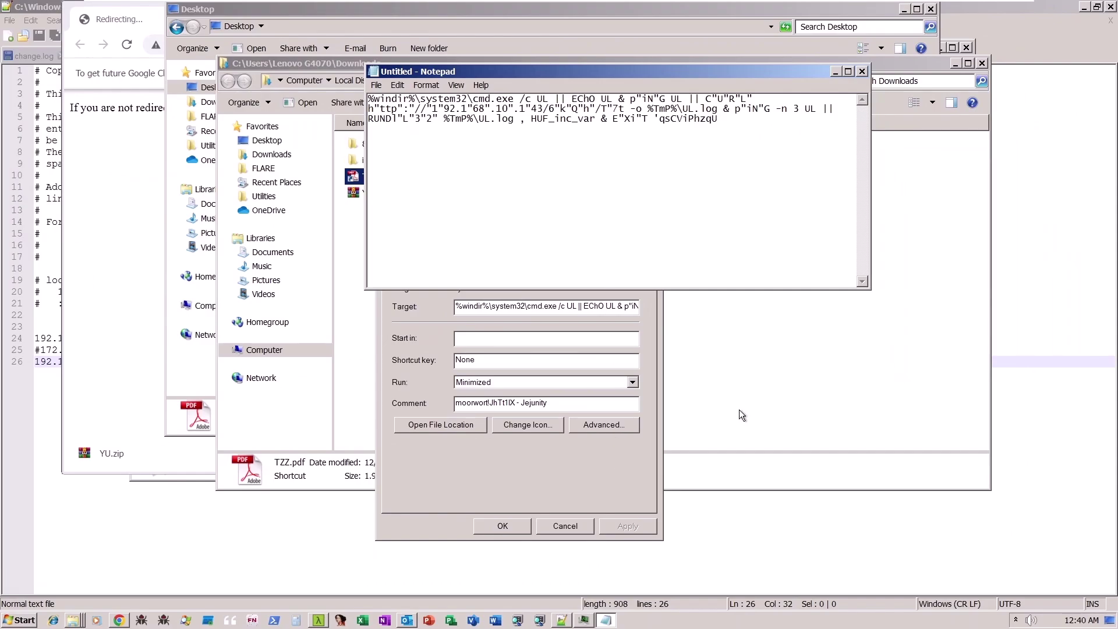
Select TZZ.pdf in Downloads, then locate the rundll32.exe (PID 568) process under cmd.exe in Process Hacker
{"action": "left_click", "coordinate": [738, 410]}
{"action": "left_click", "coordinate": [365, 175]}
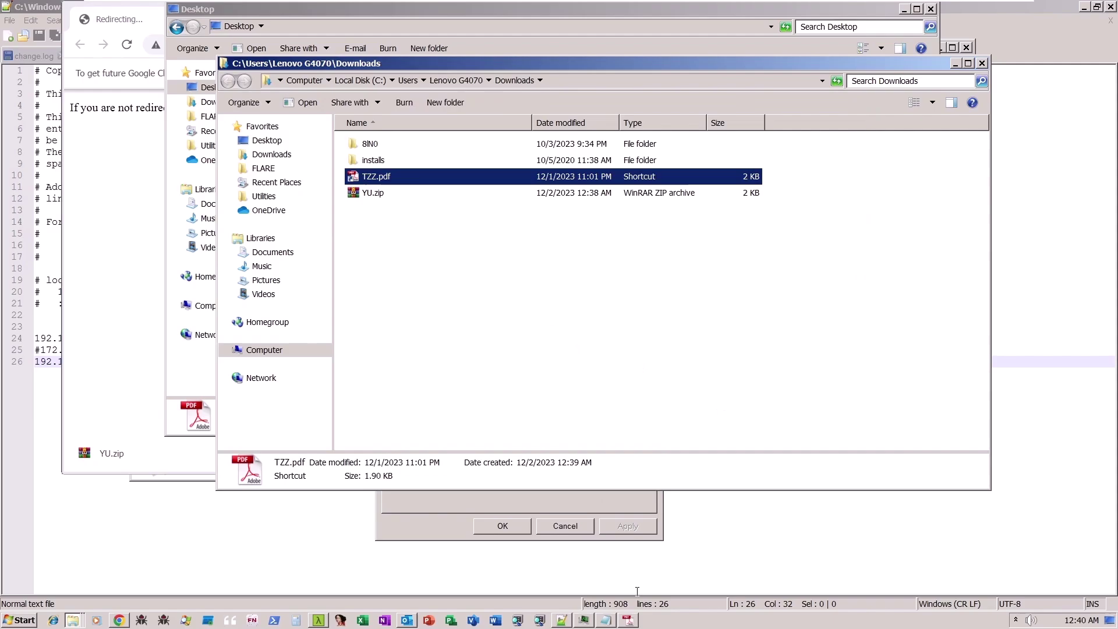
{"action": "left_click", "coordinate": [584, 620]}
{"action": "scroll", "coordinate": [431, 291], "scroll_direction": "down", "scroll_amount": 4}
{"action": "mouse_move", "coordinate": [347, 306]}
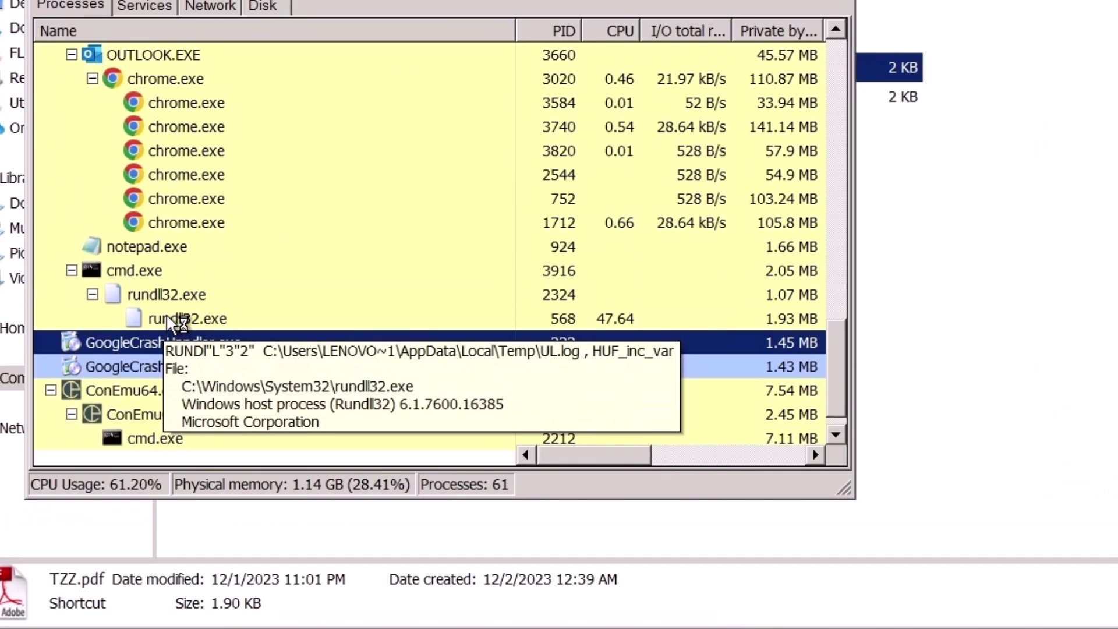
{"action": "mouse_move", "coordinate": [179, 319]}
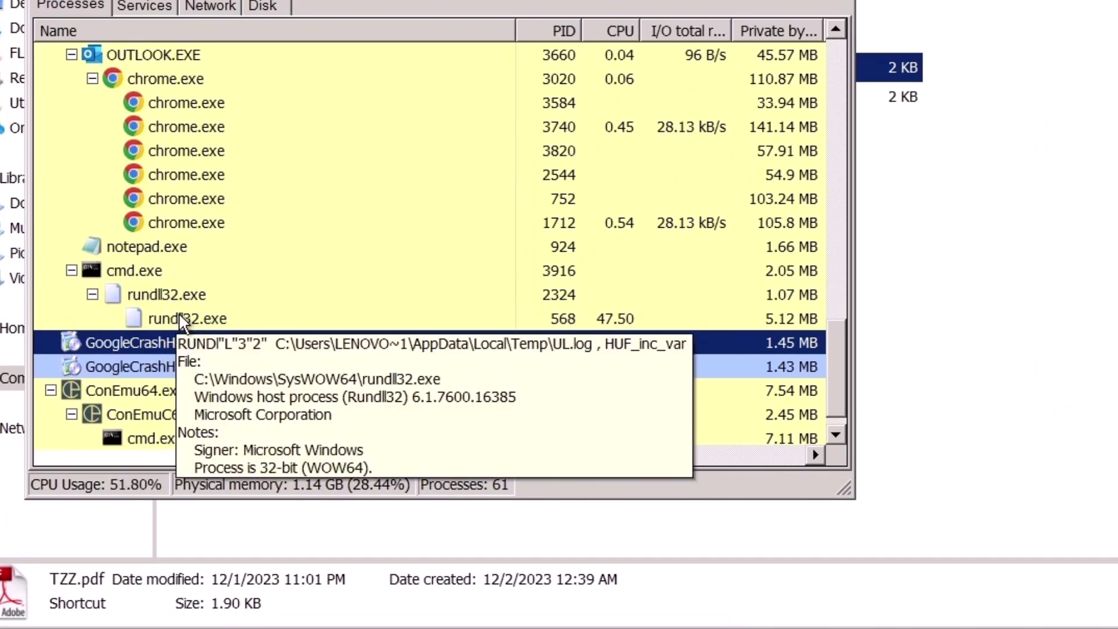
{"action": "left_click", "coordinate": [232, 317]}
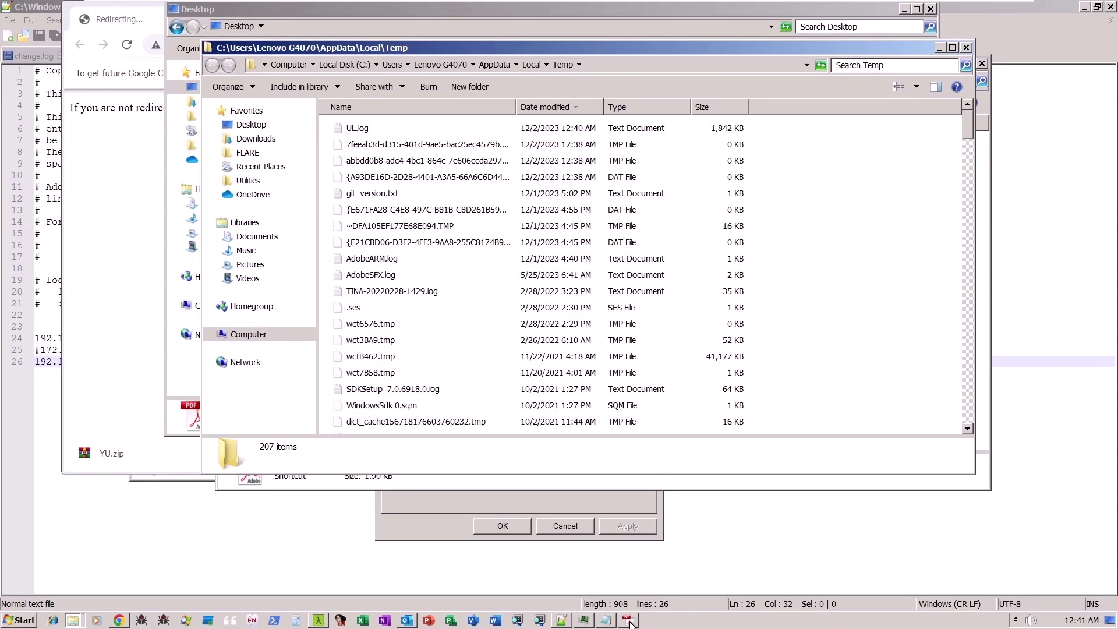
Move the console window aside to reveal the Temp folder and select UL.log
{"action": "left_click", "coordinate": [631, 622]}
{"action": "left_click", "coordinate": [630, 622]}
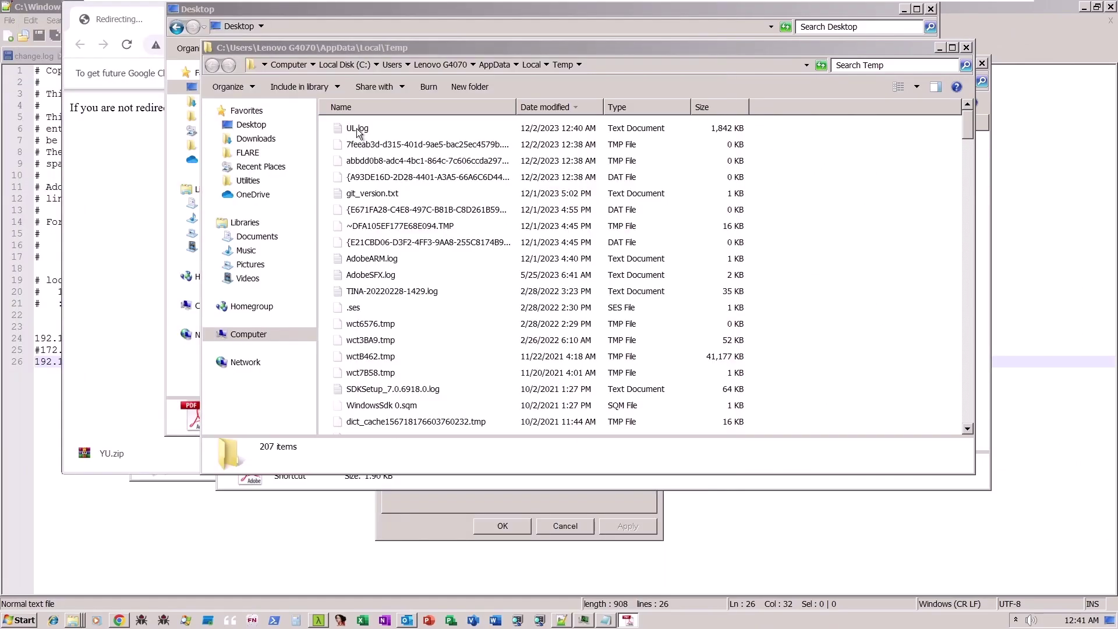
{"action": "left_click", "coordinate": [358, 133]}
Open the rundll32.exe process properties and review its memory regions and loaded modules
{"action": "left_click", "coordinate": [372, 304]}
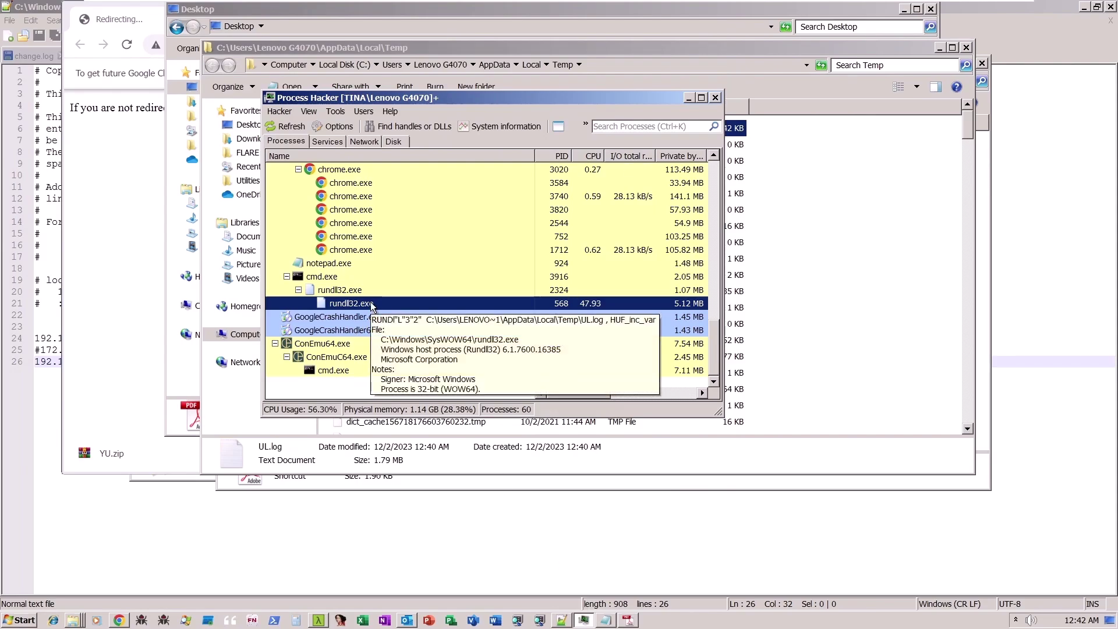
{"action": "mouse_move", "coordinate": [373, 307]}
{"action": "double_click", "coordinate": [372, 304]}
{"action": "left_click", "coordinate": [415, 119]}
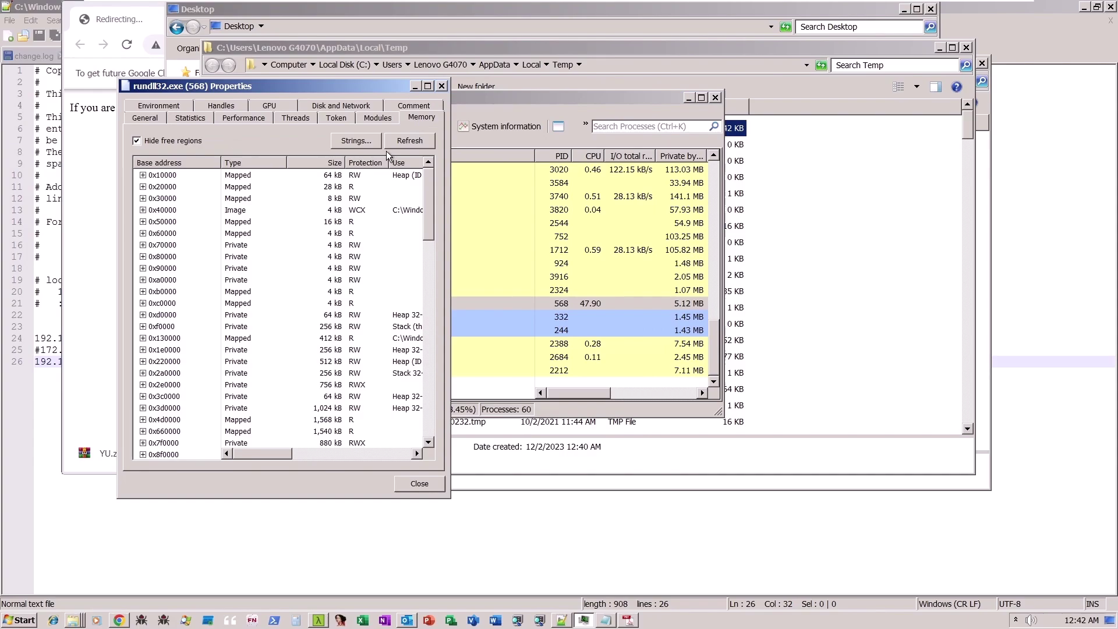
{"action": "scroll", "coordinate": [296, 323], "scroll_direction": "down", "scroll_amount": 20}
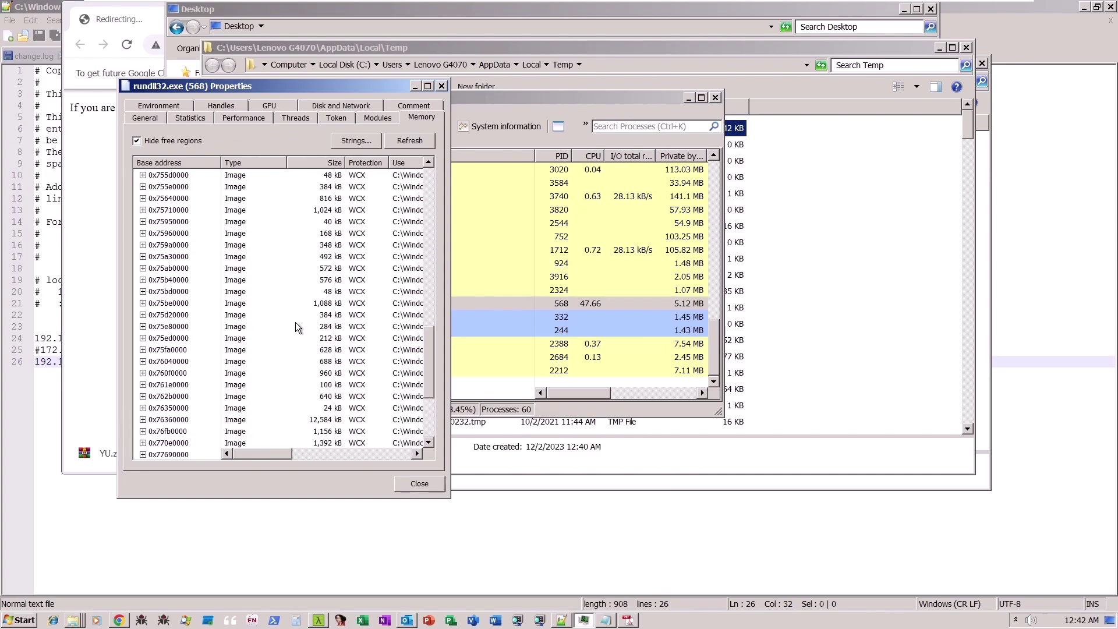
{"action": "left_click", "coordinate": [377, 118]}
{"action": "scroll", "coordinate": [233, 350], "scroll_direction": "down", "scroll_amount": 7}
Open the ul.log module's PE details and review its exports and KERNEL32 imports, including WaitForSingleObject
{"action": "left_click", "coordinate": [163, 386]}
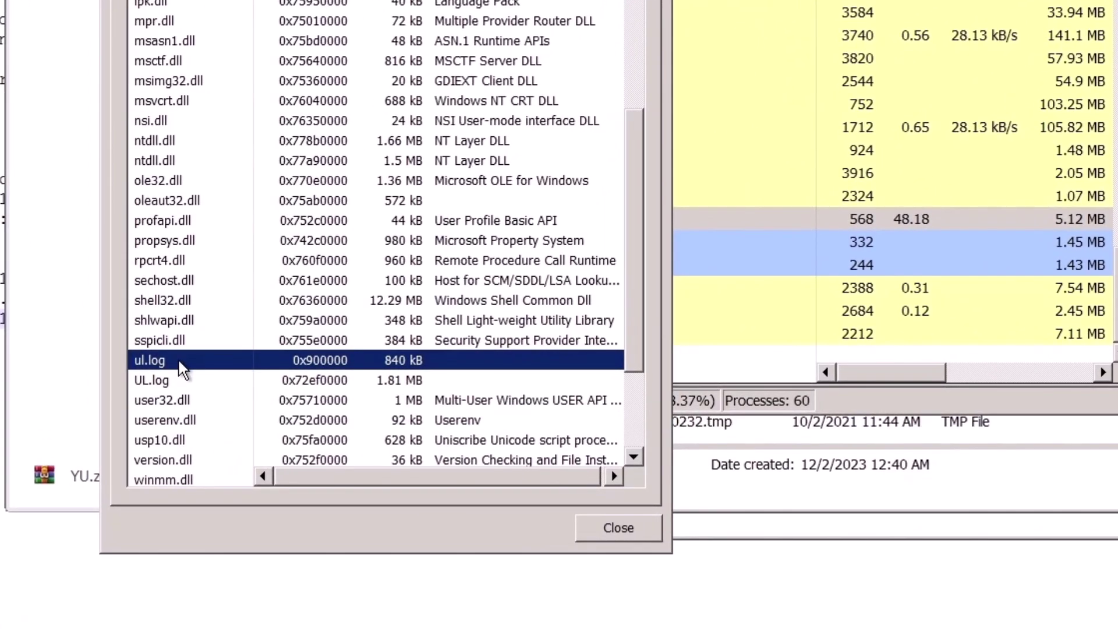
{"action": "double_click", "coordinate": [165, 385]}
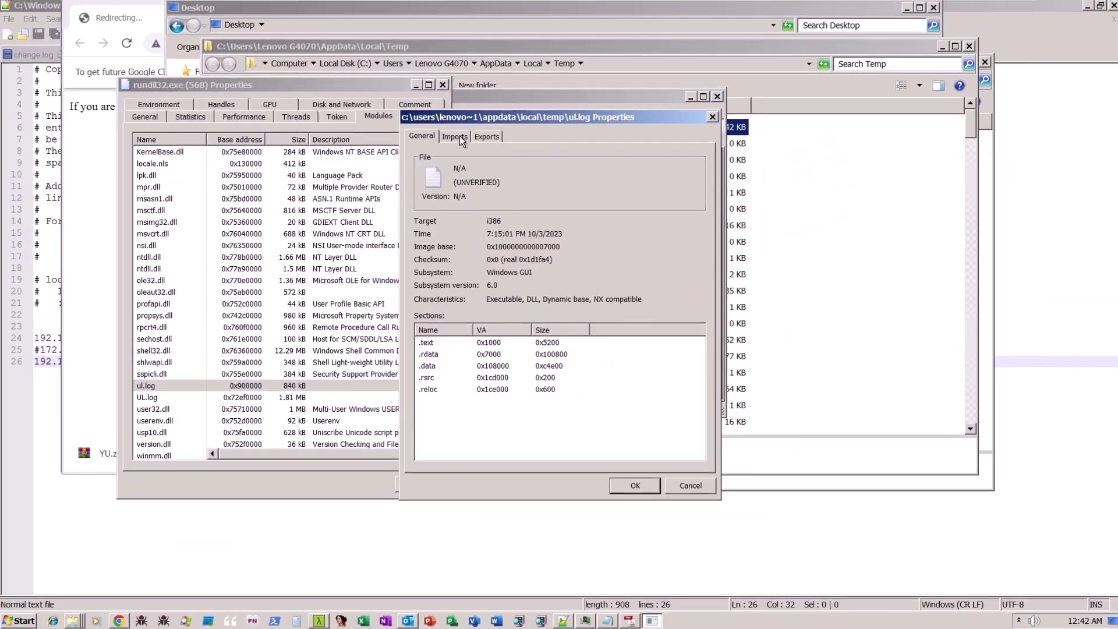
{"action": "left_click", "coordinate": [486, 137]}
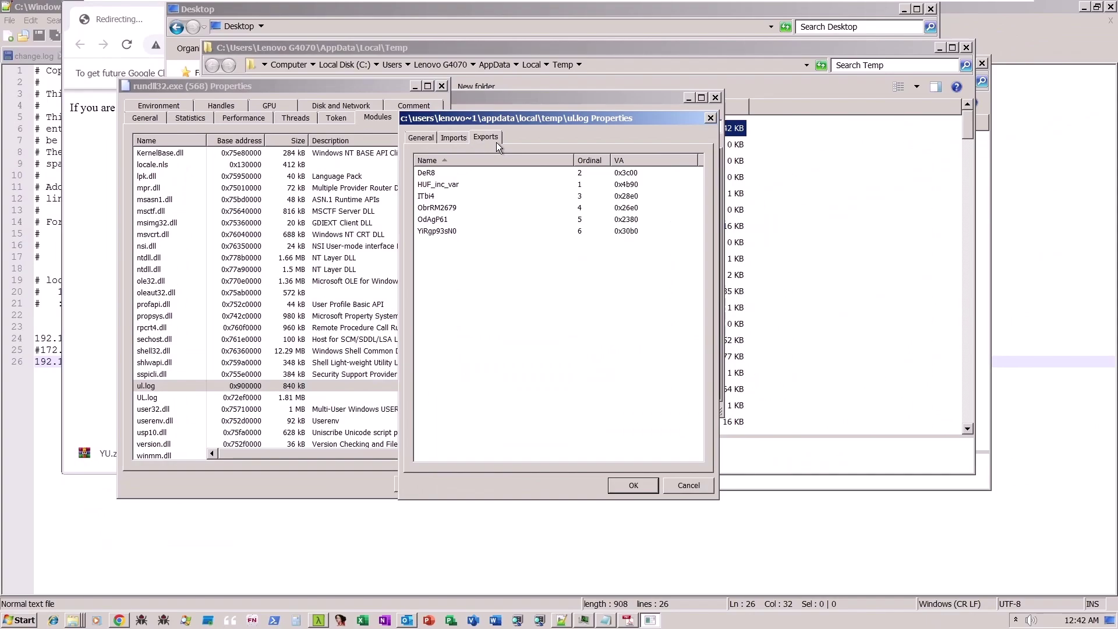
{"action": "left_click", "coordinate": [454, 138]}
{"action": "left_click", "coordinate": [548, 347]}
{"action": "left_click", "coordinate": [565, 395]}
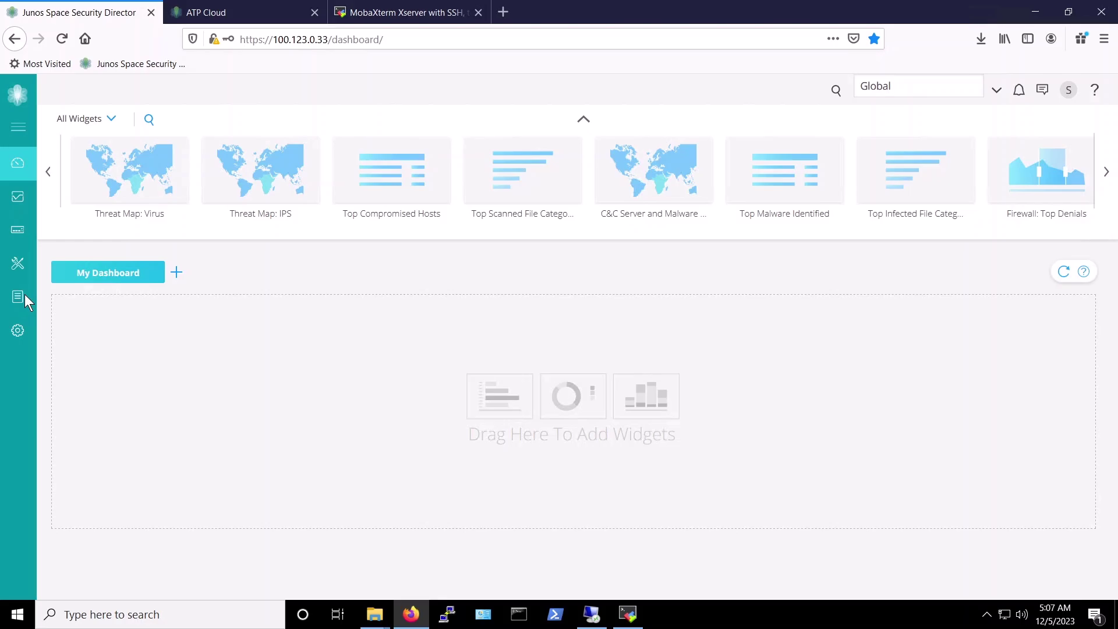
Go to Configure > Threat Prevention > Policies and tick the my_tpp ATP Cloud policy
{"action": "left_click", "coordinate": [22, 302]}
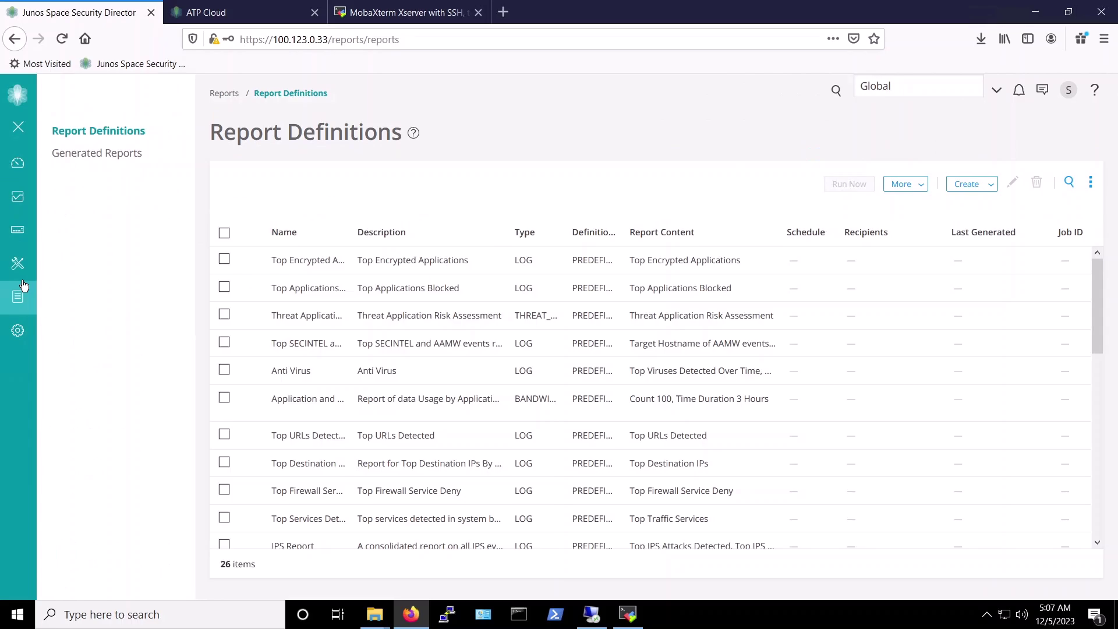
{"action": "mouse_move", "coordinate": [24, 285]}
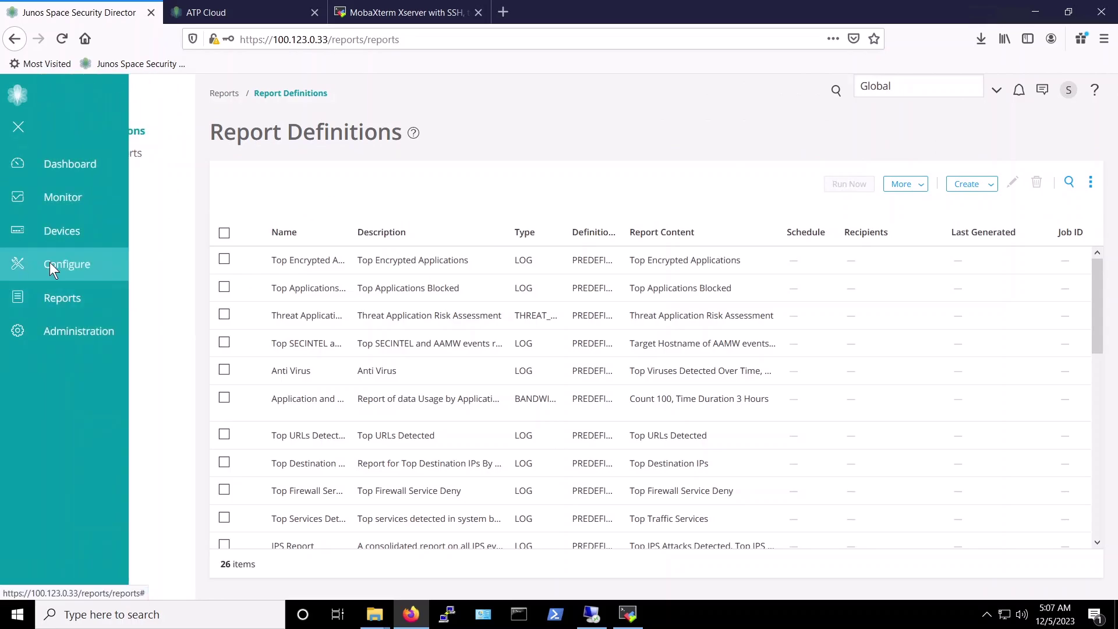
{"action": "left_click", "coordinate": [50, 262]}
{"action": "scroll", "coordinate": [111, 434], "scroll_direction": "down", "scroll_amount": 1}
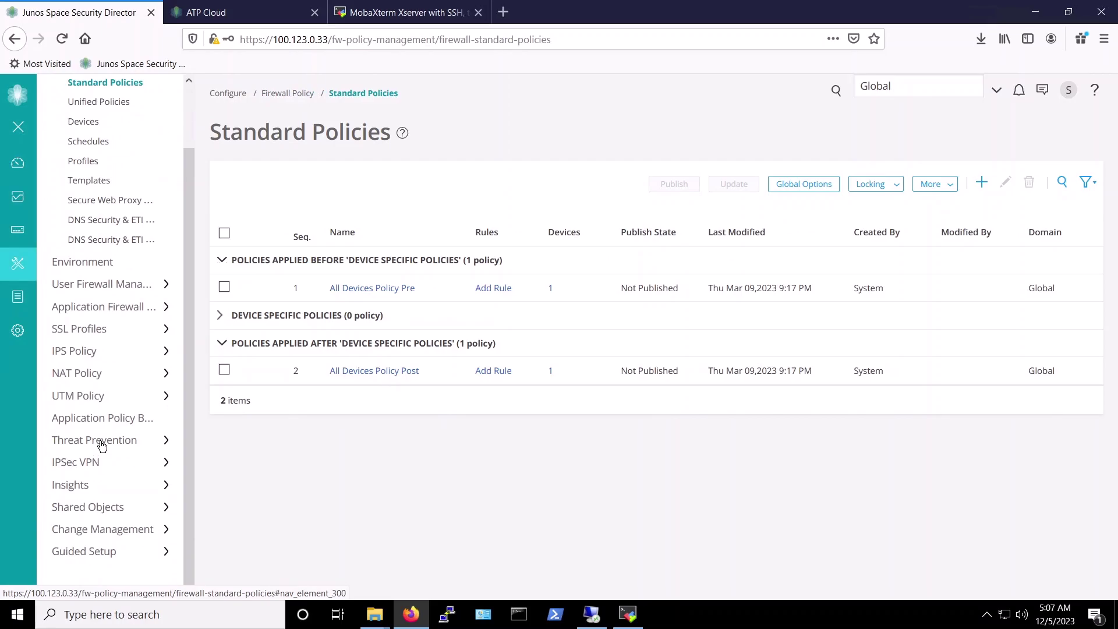
{"action": "left_click", "coordinate": [102, 443]}
{"action": "left_click", "coordinate": [93, 457]}
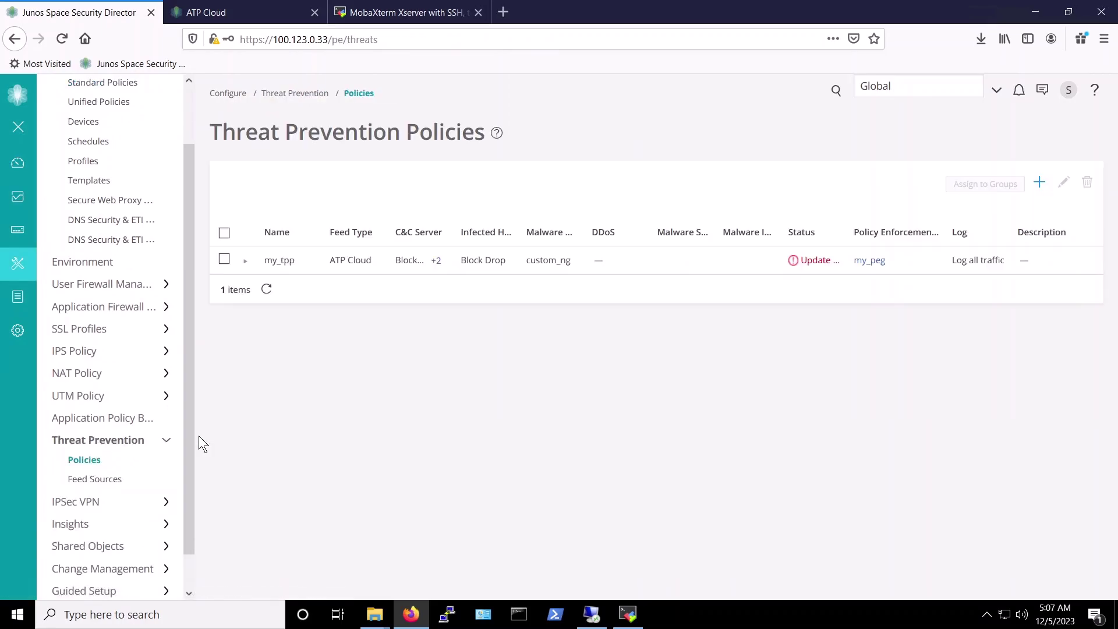
{"action": "left_click", "coordinate": [225, 233]}
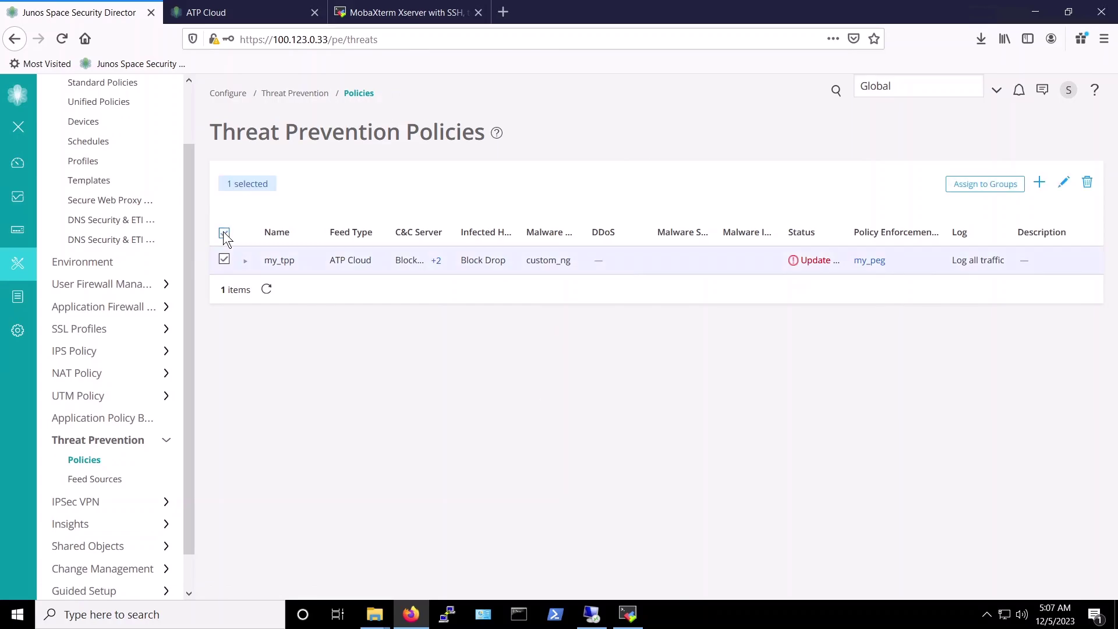
Open my_tpp in the Modify Threat Prevention Policy dialog, review its profiles, and save with OK
{"action": "left_click", "coordinate": [1065, 184]}
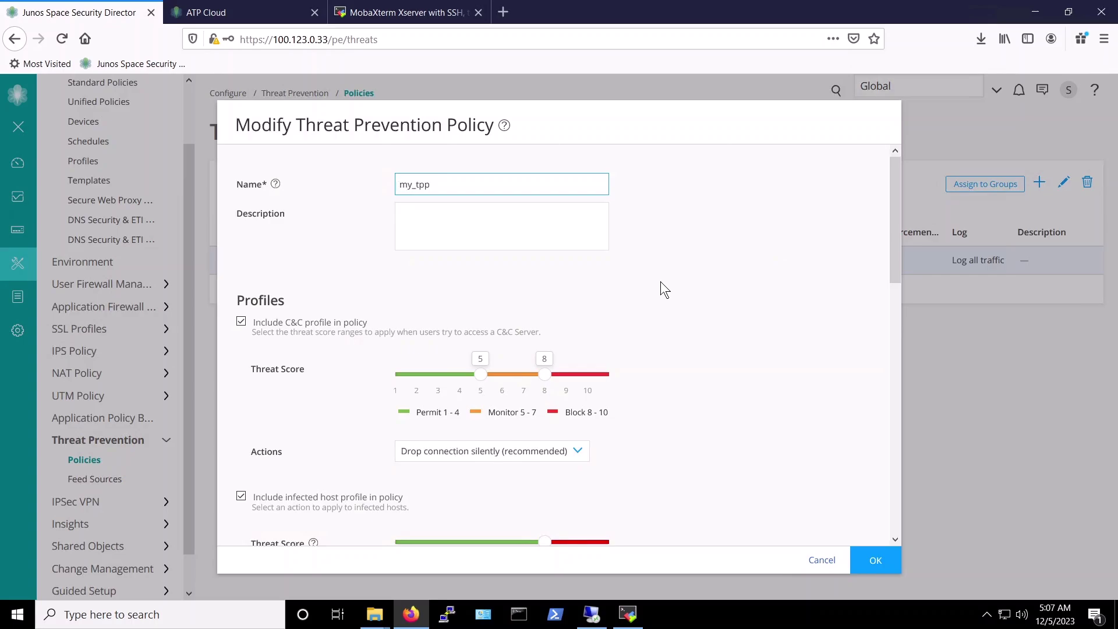
{"action": "scroll", "coordinate": [660, 281], "scroll_direction": "down", "scroll_amount": 3}
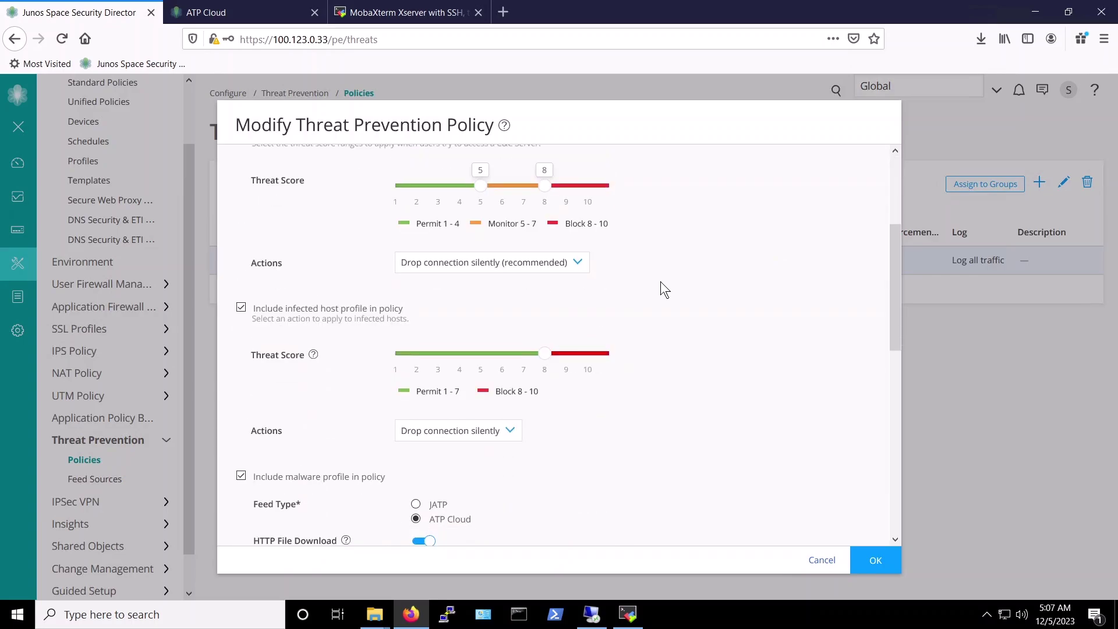
{"action": "scroll", "coordinate": [660, 281], "scroll_direction": "up", "scroll_amount": 2}
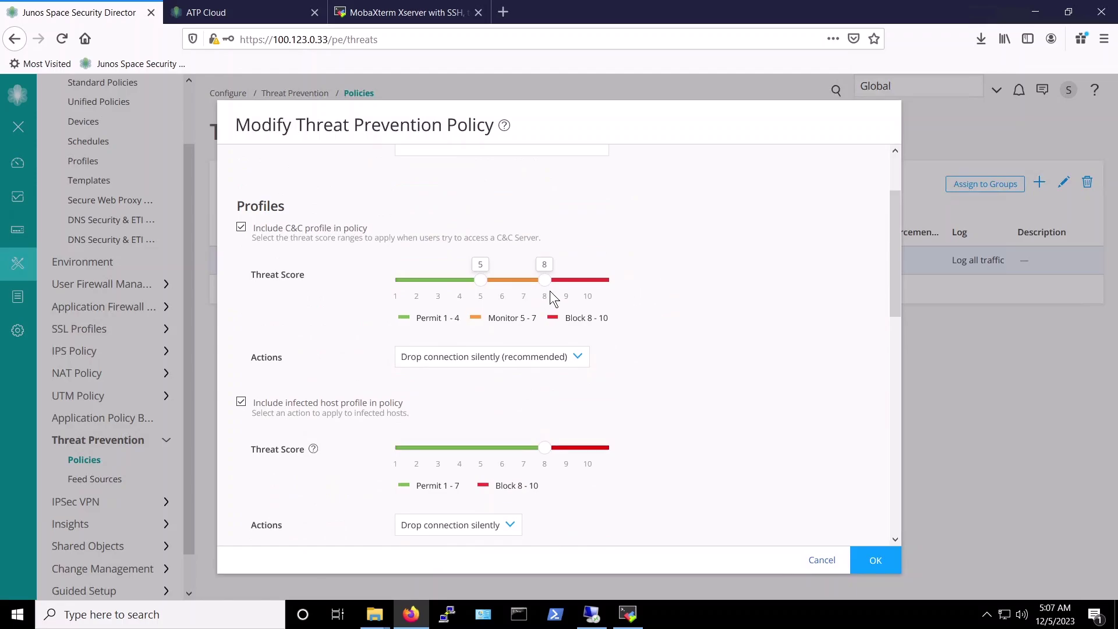
{"action": "scroll", "coordinate": [550, 291], "scroll_direction": "down", "scroll_amount": 3}
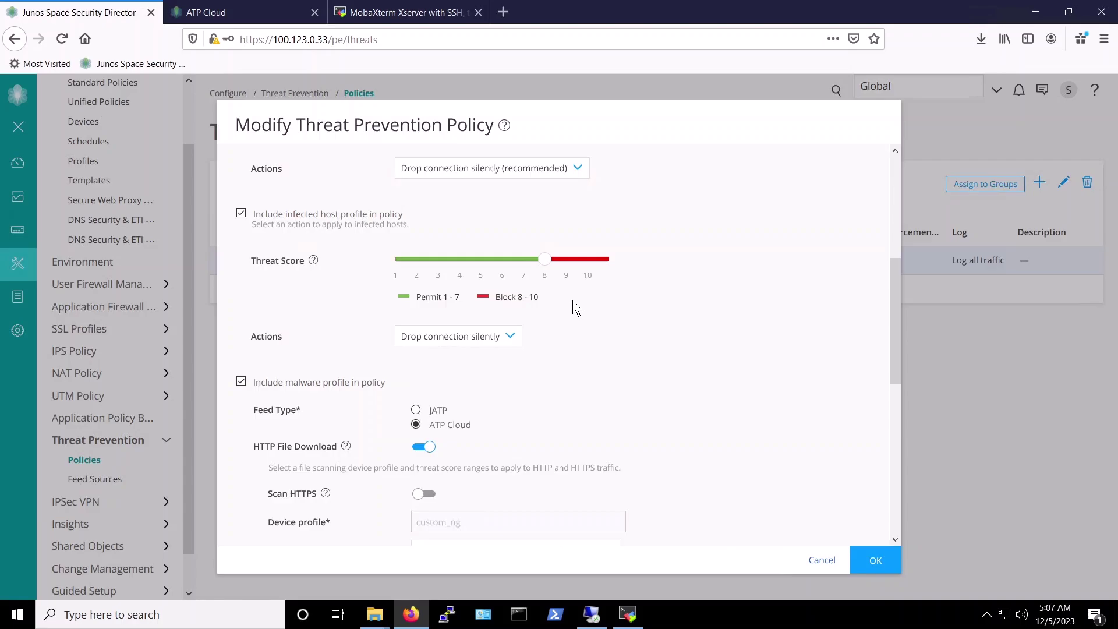
{"action": "scroll", "coordinate": [572, 300], "scroll_direction": "down", "scroll_amount": 3}
{"action": "scroll", "coordinate": [572, 300], "scroll_direction": "down", "scroll_amount": 6}
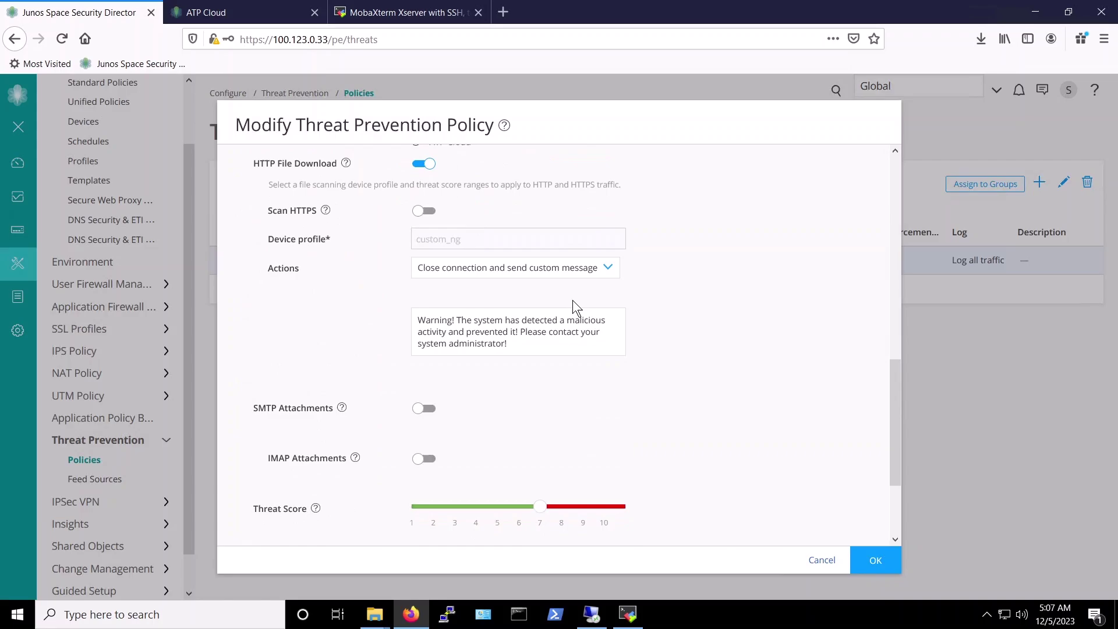
{"action": "scroll", "coordinate": [571, 300], "scroll_direction": "down", "scroll_amount": 4}
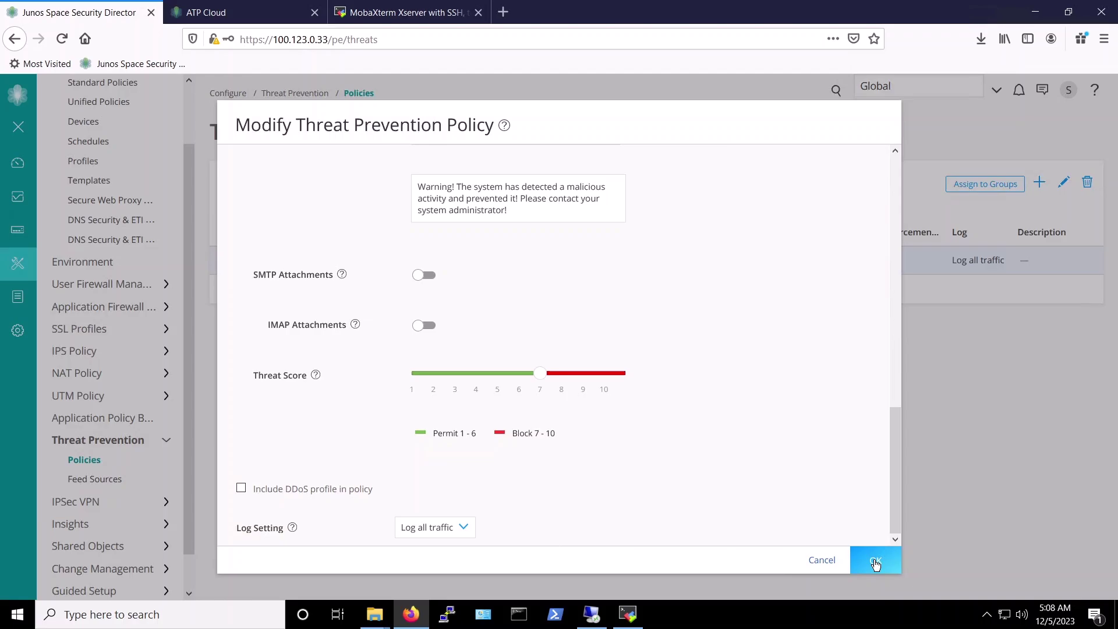
{"action": "left_click", "coordinate": [874, 560]}
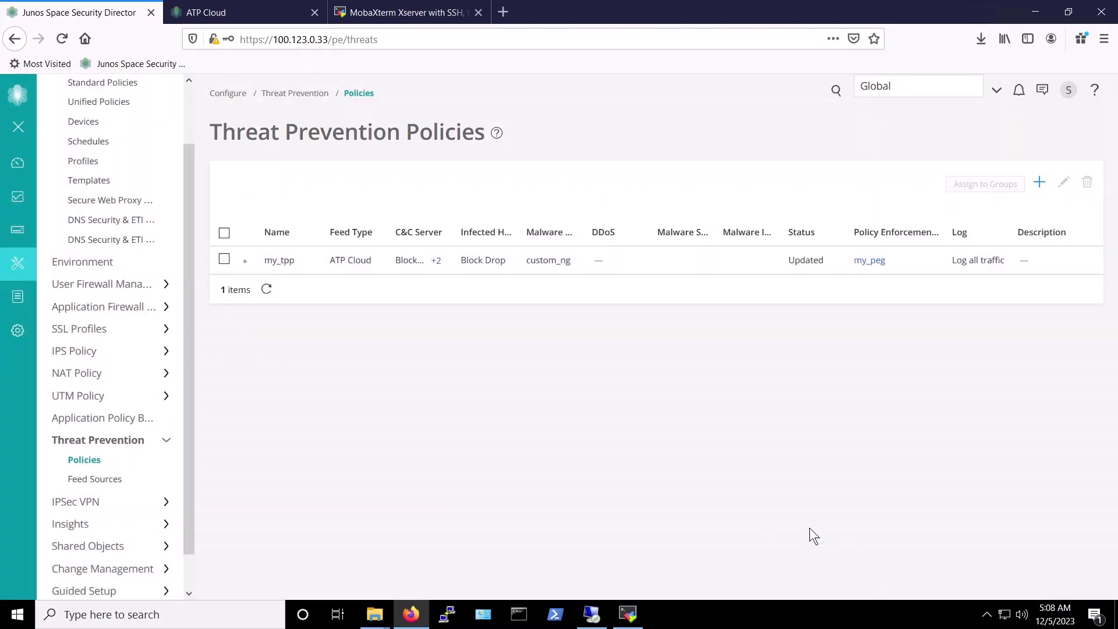
{"action": "left_click", "coordinate": [591, 614]}
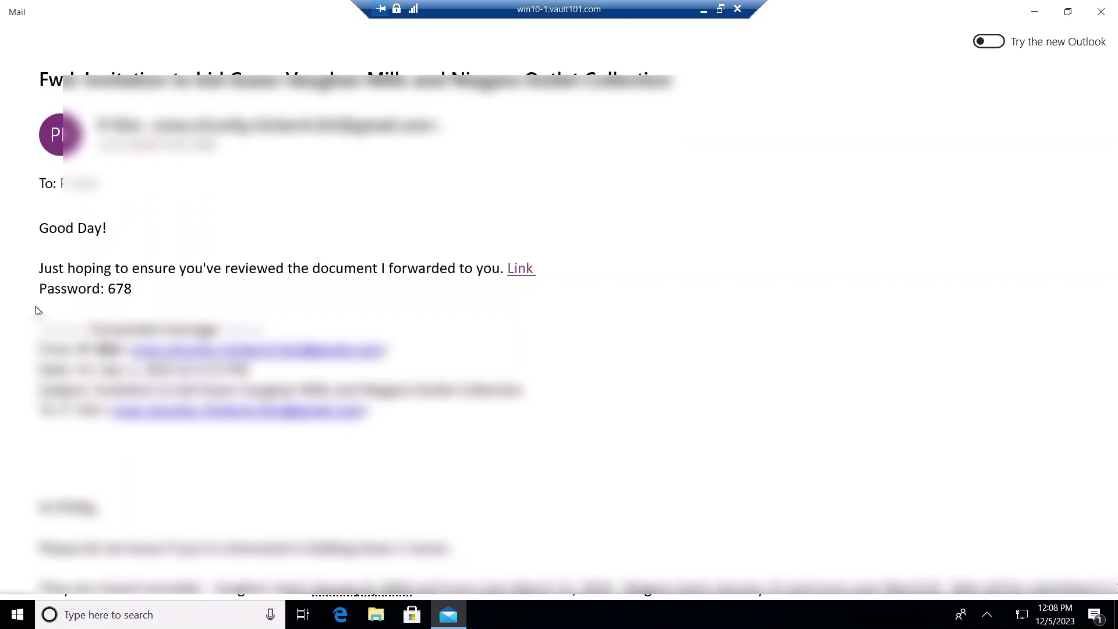
Follow the email's YU.zip link so Edge blocks it as possible malware, then minimise the remote session
{"action": "left_click", "coordinate": [520, 270]}
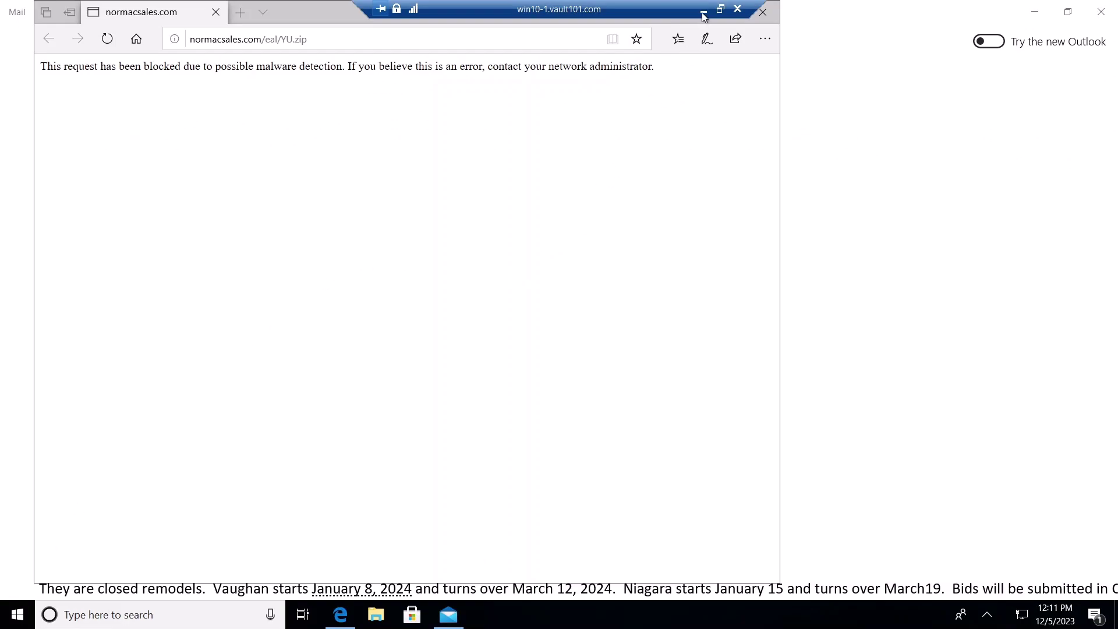
{"action": "left_click", "coordinate": [703, 9]}
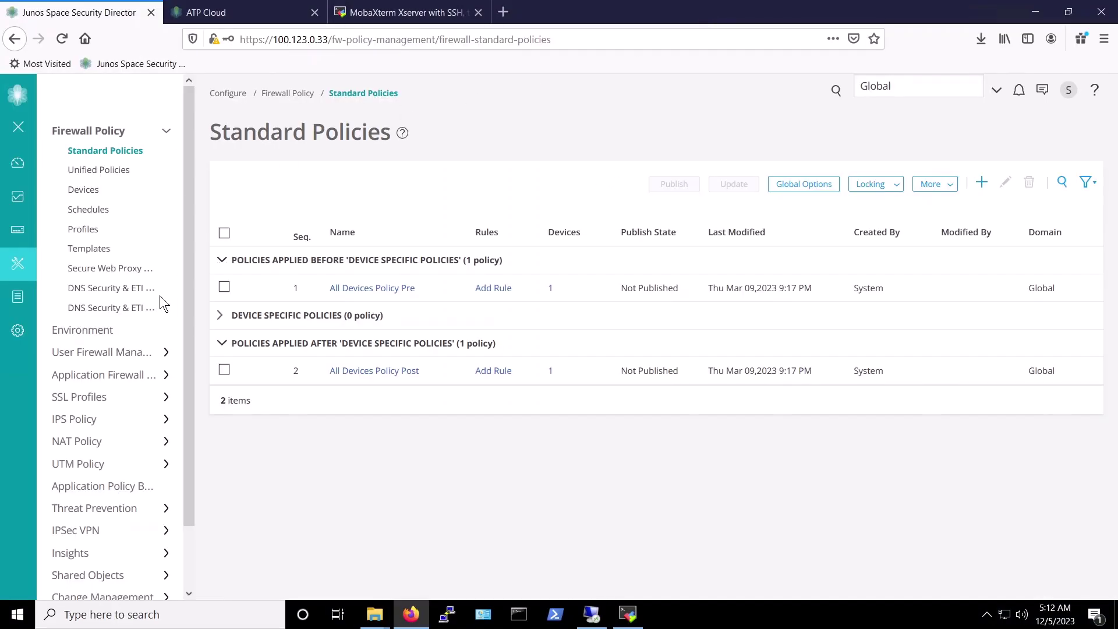
Open the Monitor > Threat Prevention > HTTP File Download log and view the YU.zip entry's details
{"action": "mouse_move", "coordinate": [30, 213]}
{"action": "left_click", "coordinate": [61, 197]}
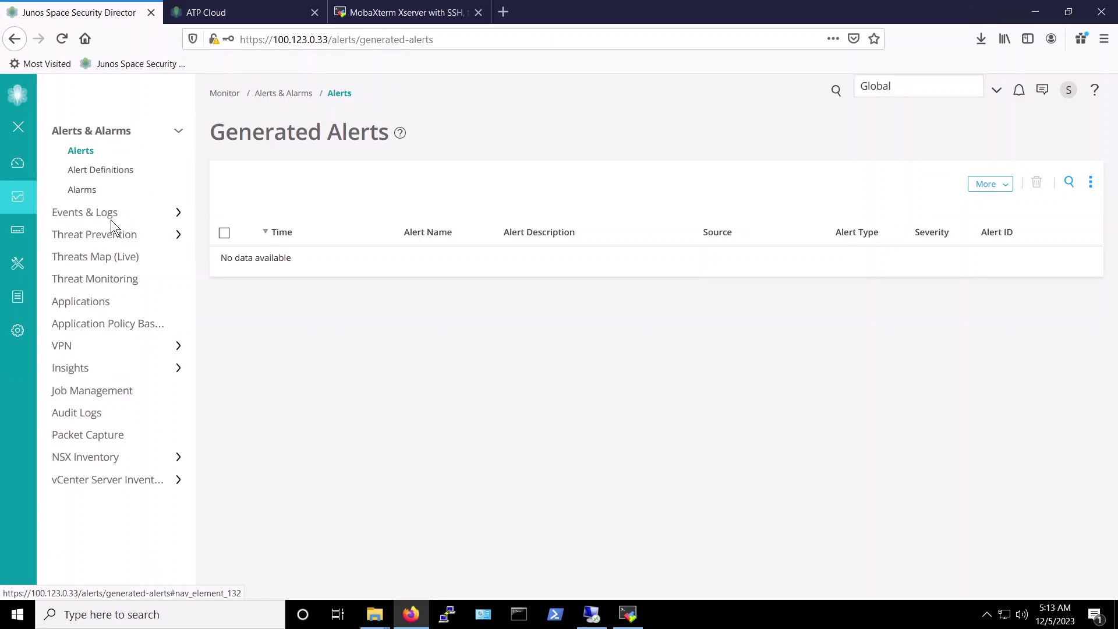
{"action": "left_click", "coordinate": [106, 236]}
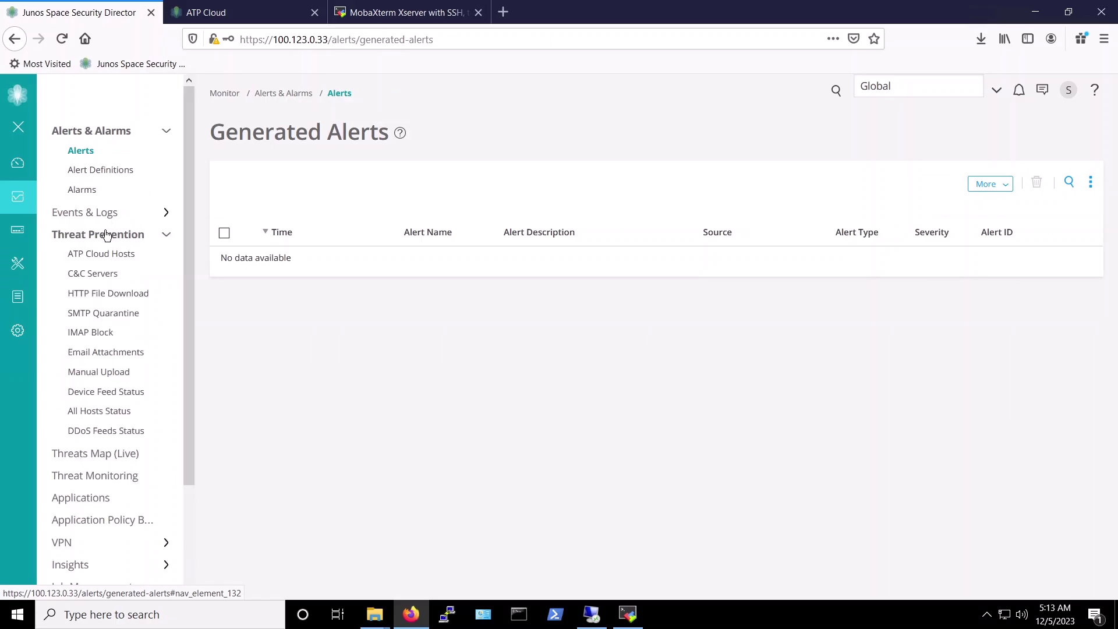
{"action": "left_click", "coordinate": [118, 298]}
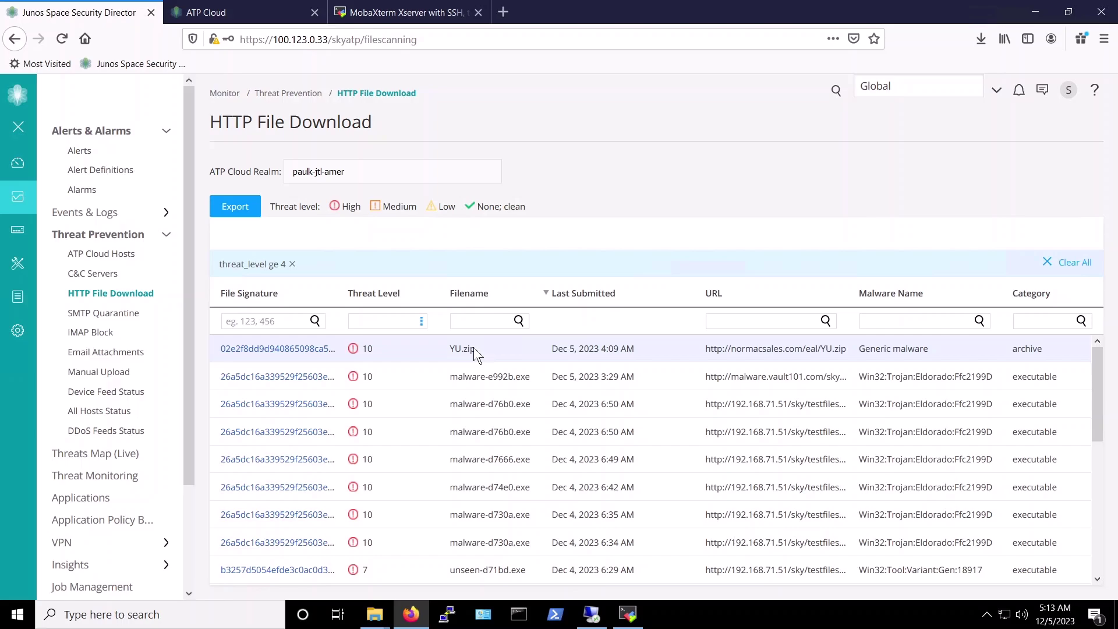
{"action": "left_click", "coordinate": [322, 355]}
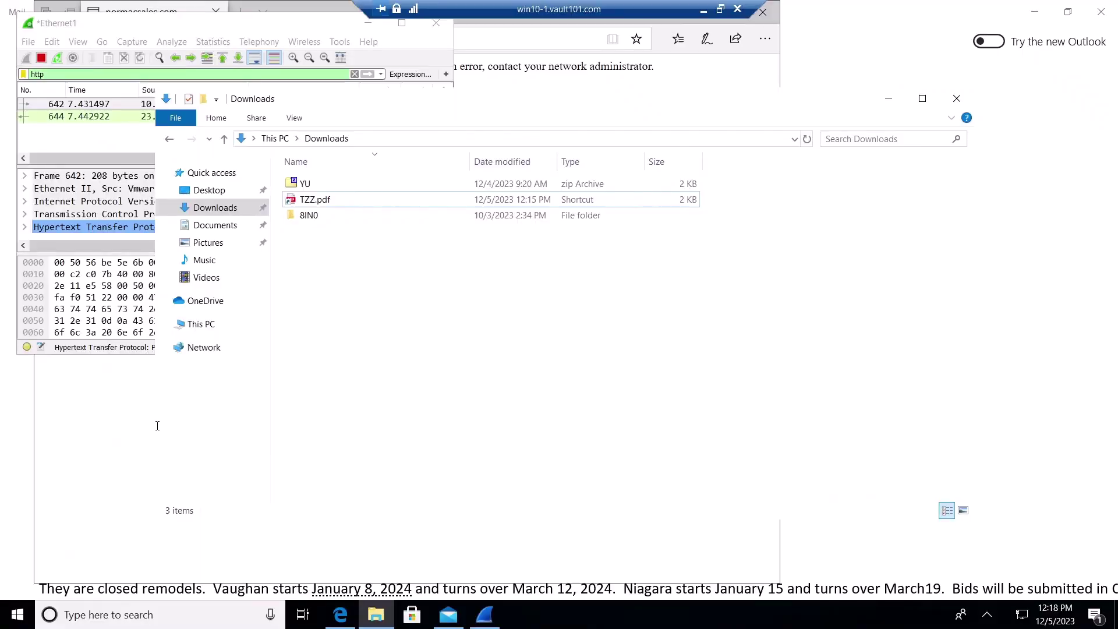
Select the TZZ.pdf shortcut in Downloads, check its name in rename mode, cancel, and reselect it
{"action": "left_click", "coordinate": [314, 201]}
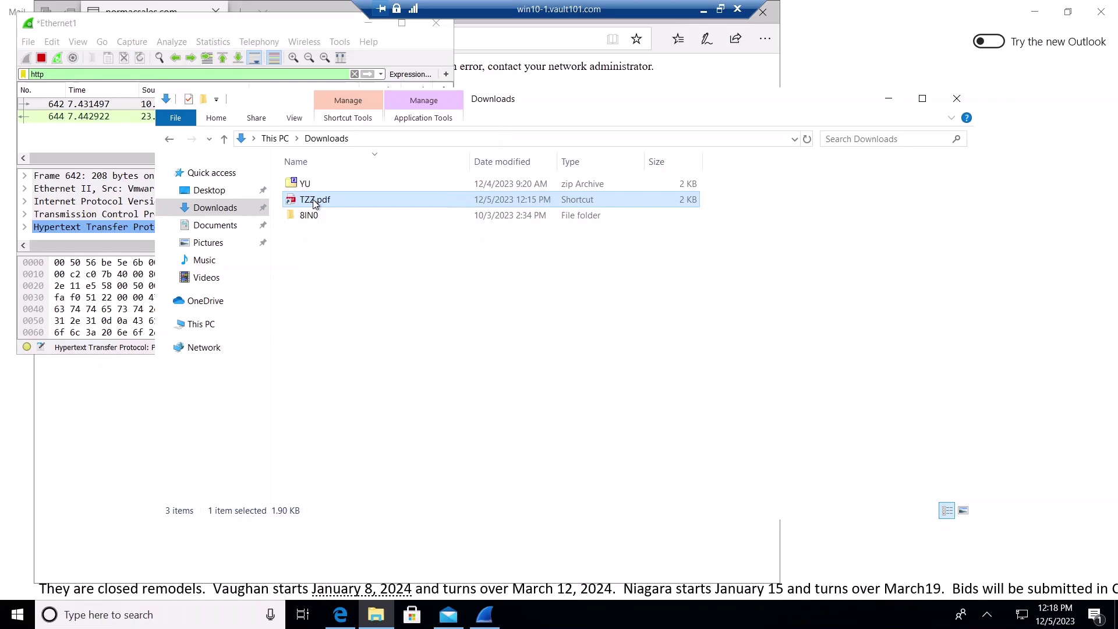
{"action": "left_click", "coordinate": [315, 201]}
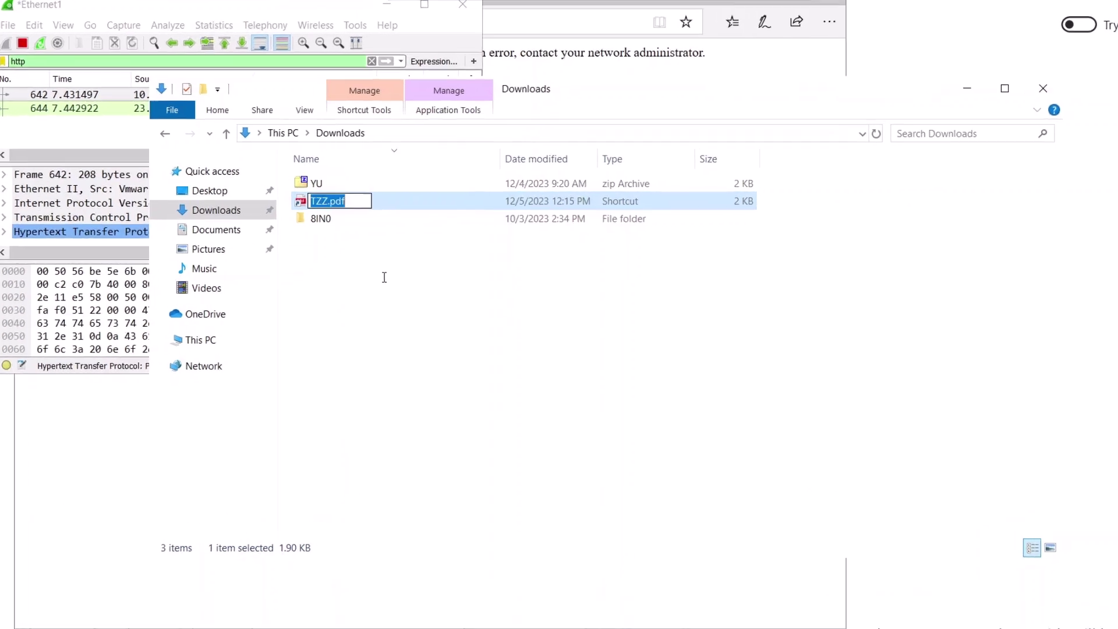
{"action": "key", "text": "Escape"}
{"action": "left_click", "coordinate": [330, 230]}
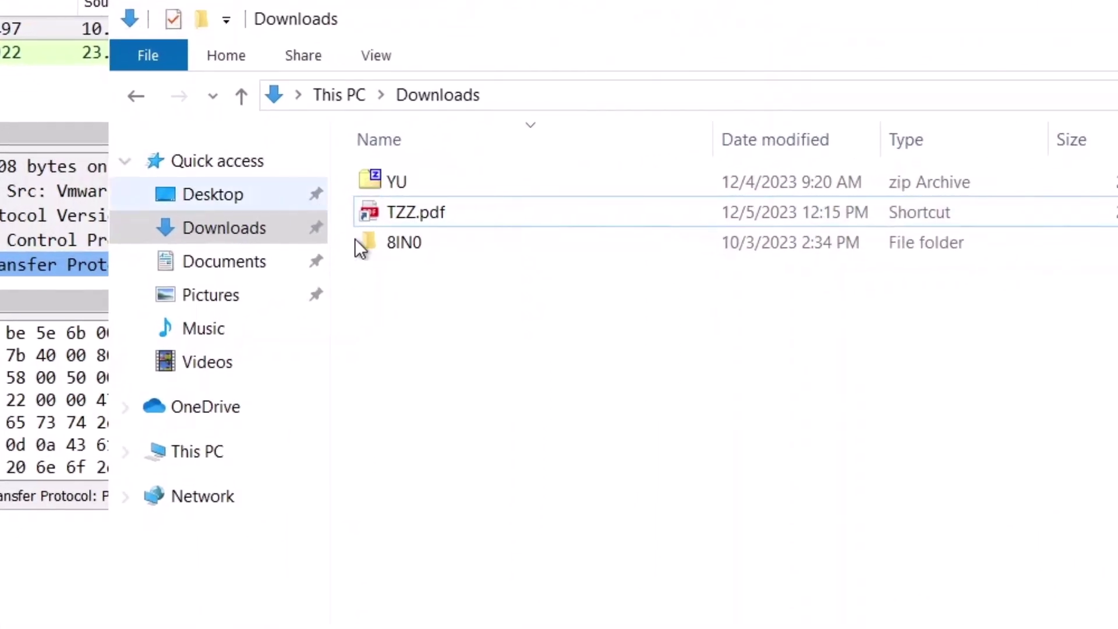
{"action": "left_click", "coordinate": [415, 211]}
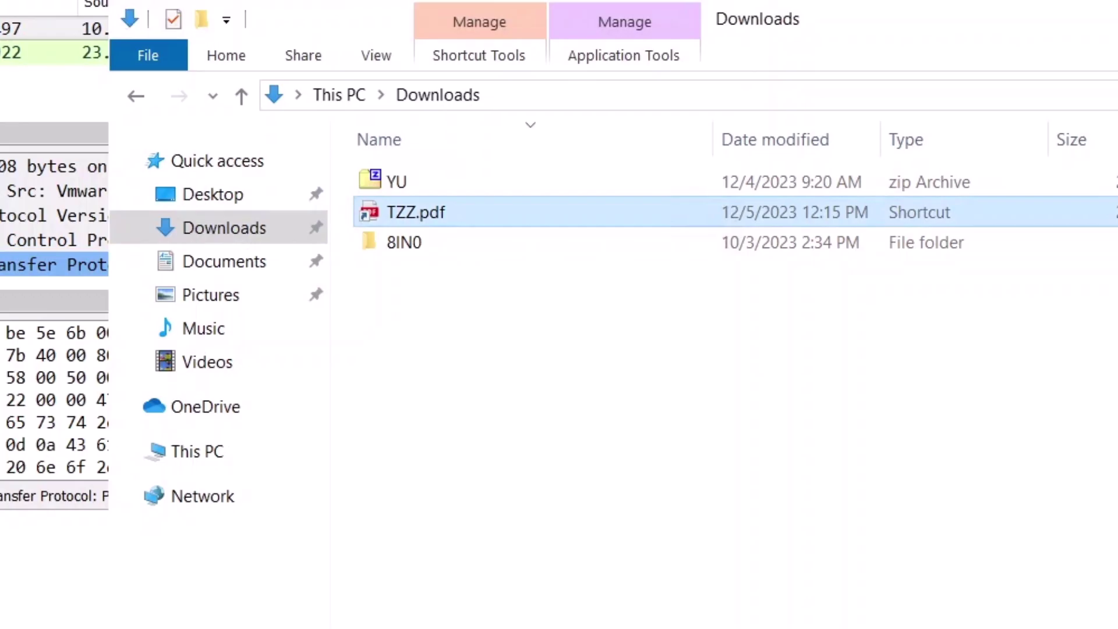
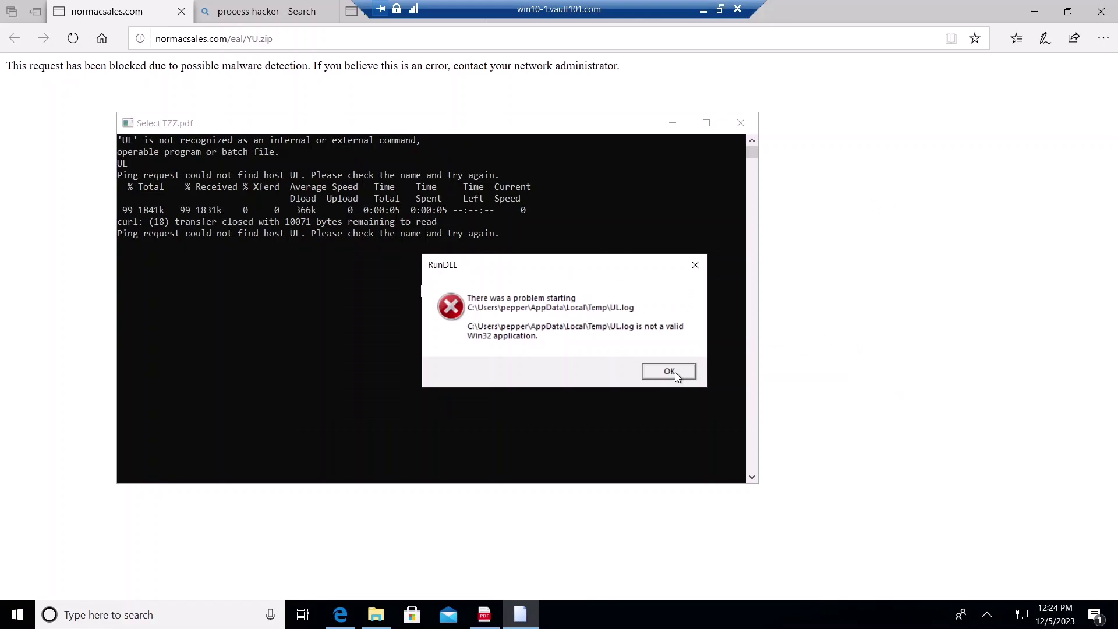
Dismiss the RunDLL error message in the remote desktop session
{"action": "left_click", "coordinate": [674, 373]}
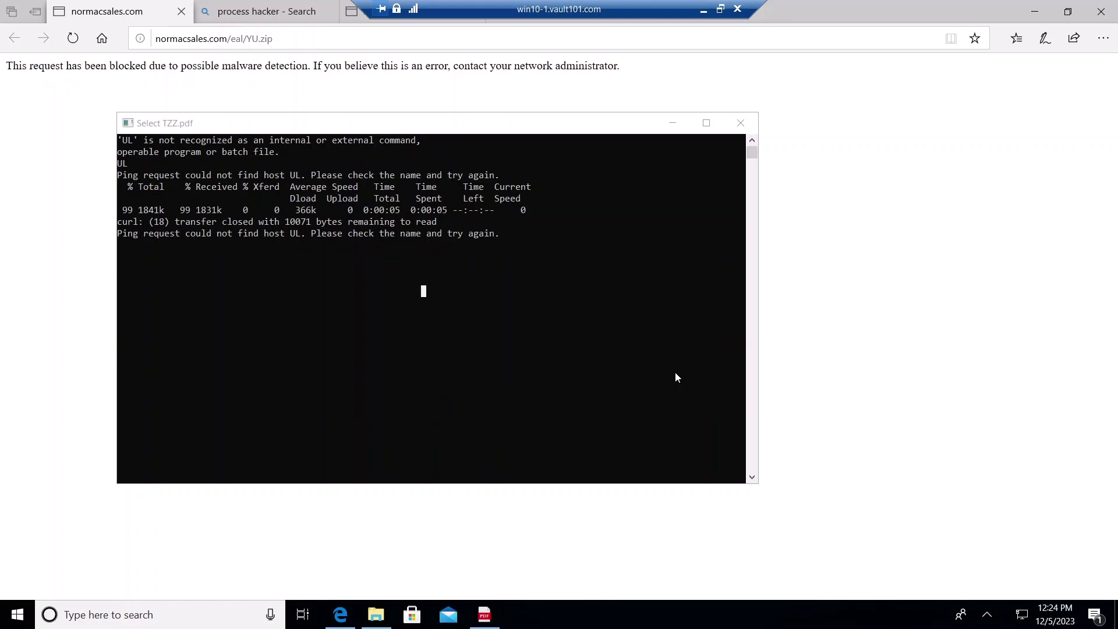
{"action": "left_click", "coordinate": [704, 13]}
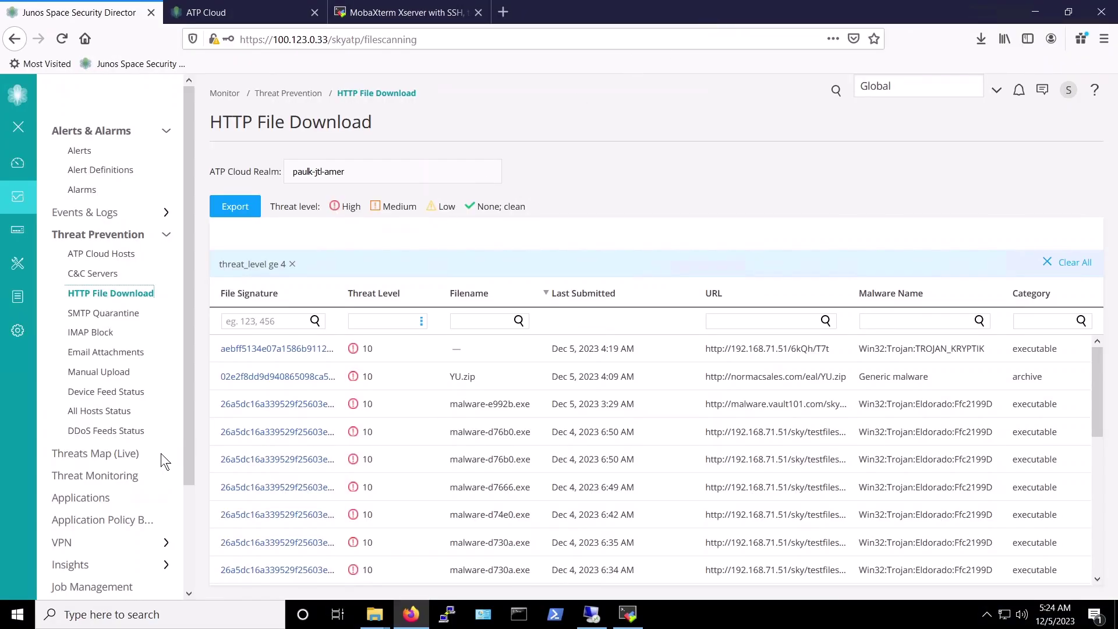
{"action": "left_click", "coordinate": [89, 291]}
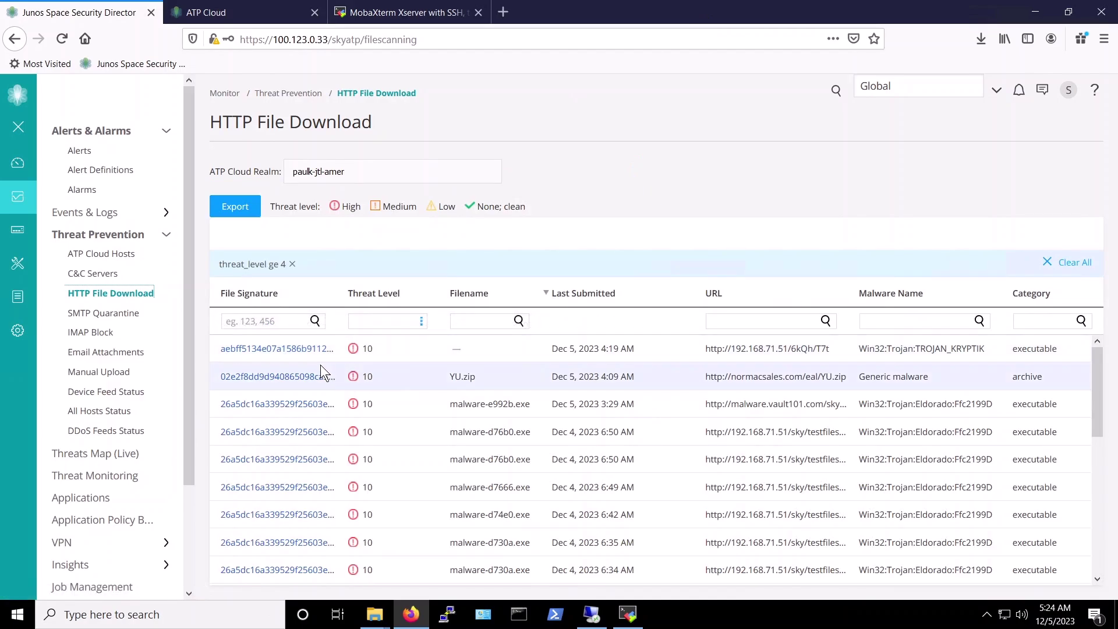
{"action": "left_click", "coordinate": [313, 352]}
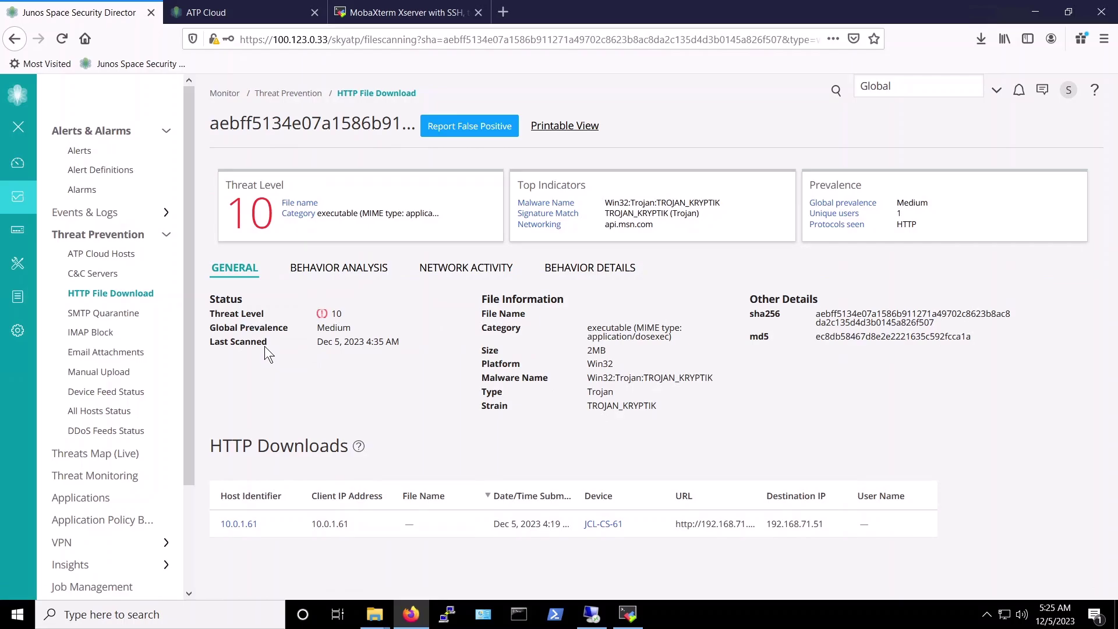
{"action": "left_click", "coordinate": [110, 294]}
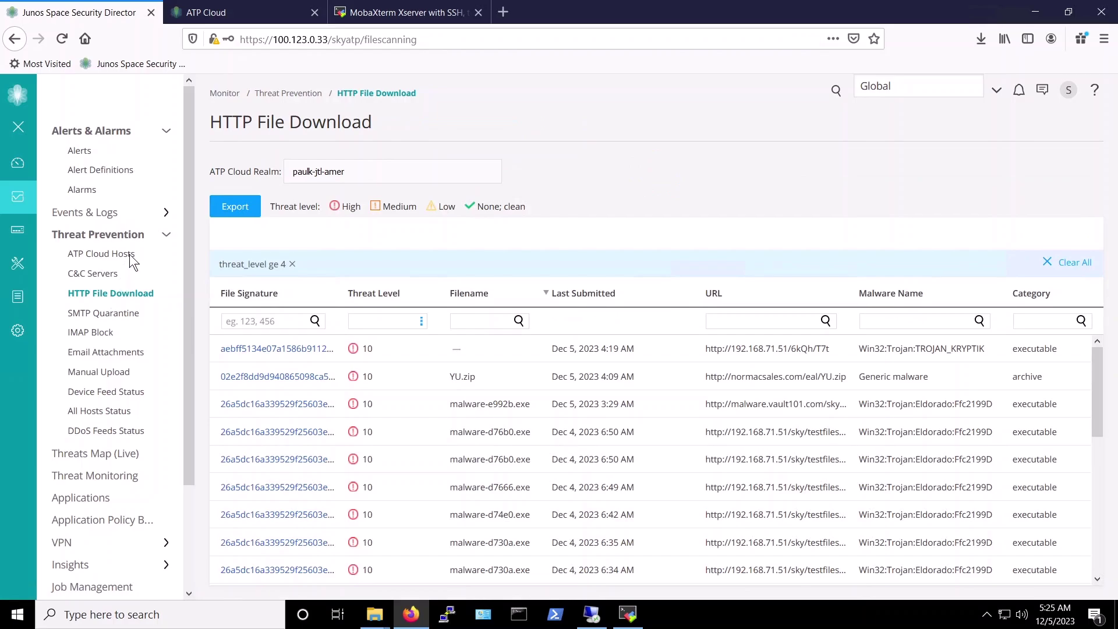
Show the ATP Cloud Hosts list, where host 10.0.1.61 is still in the infected-host feed
{"action": "left_click", "coordinate": [130, 256]}
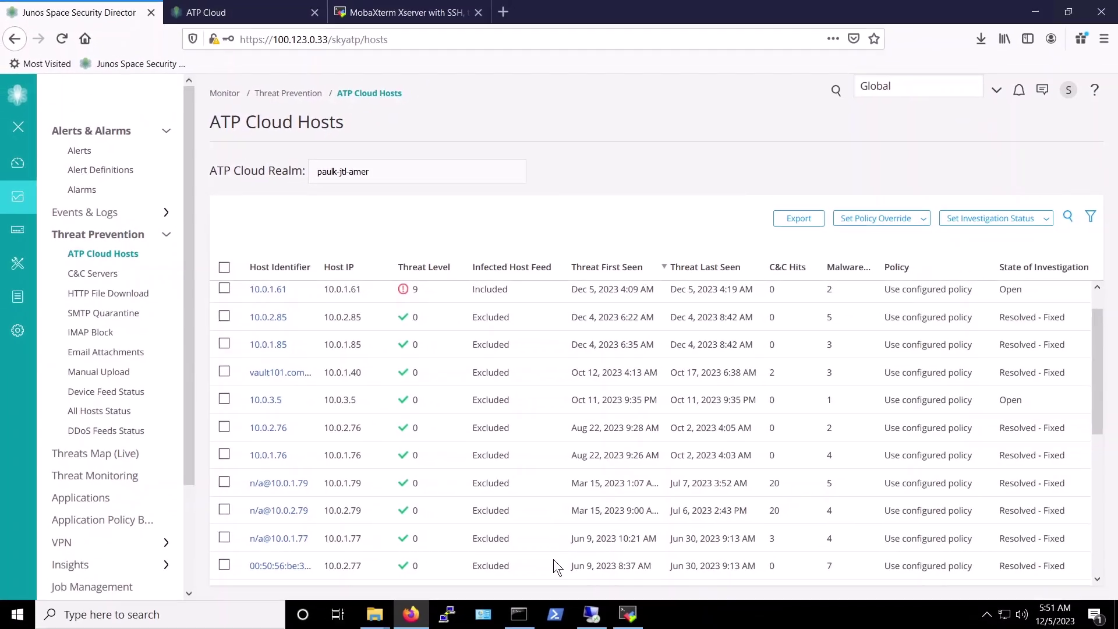
Try connecting to win10-1.vault101.com over Remote Desktop and dismiss the can't-connect error
{"action": "left_click", "coordinate": [590, 615]}
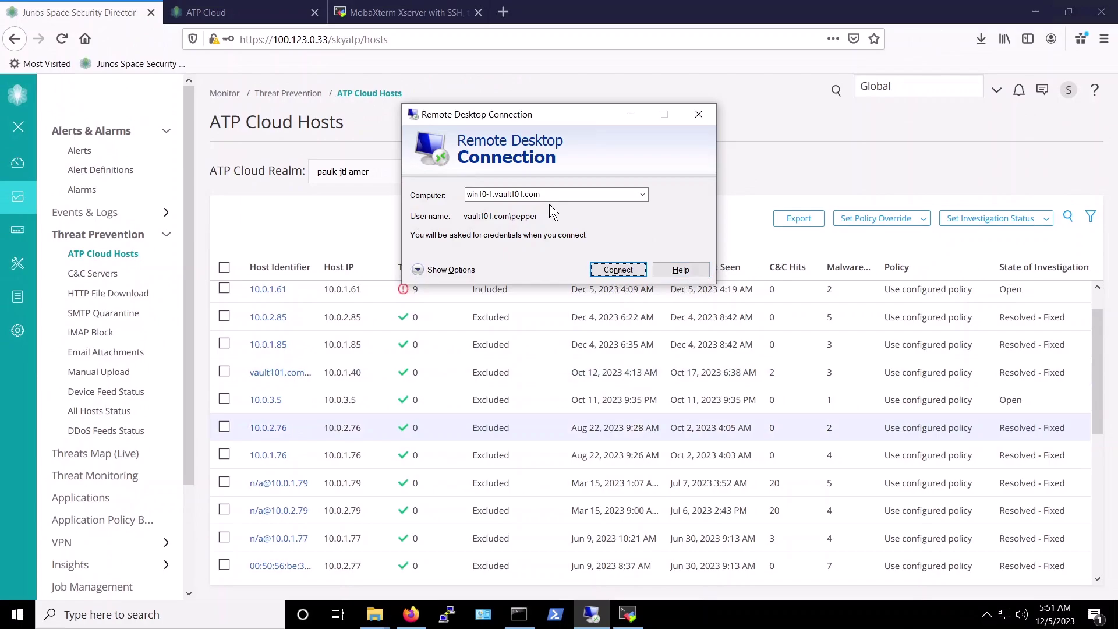
{"action": "left_click", "coordinate": [617, 270]}
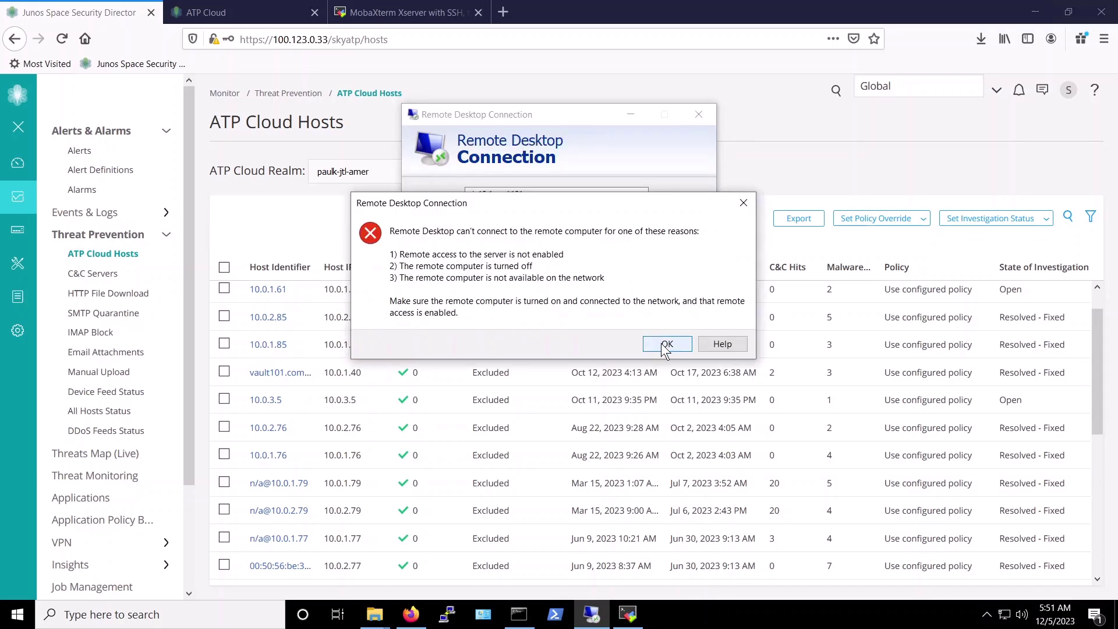
{"action": "left_click", "coordinate": [664, 345]}
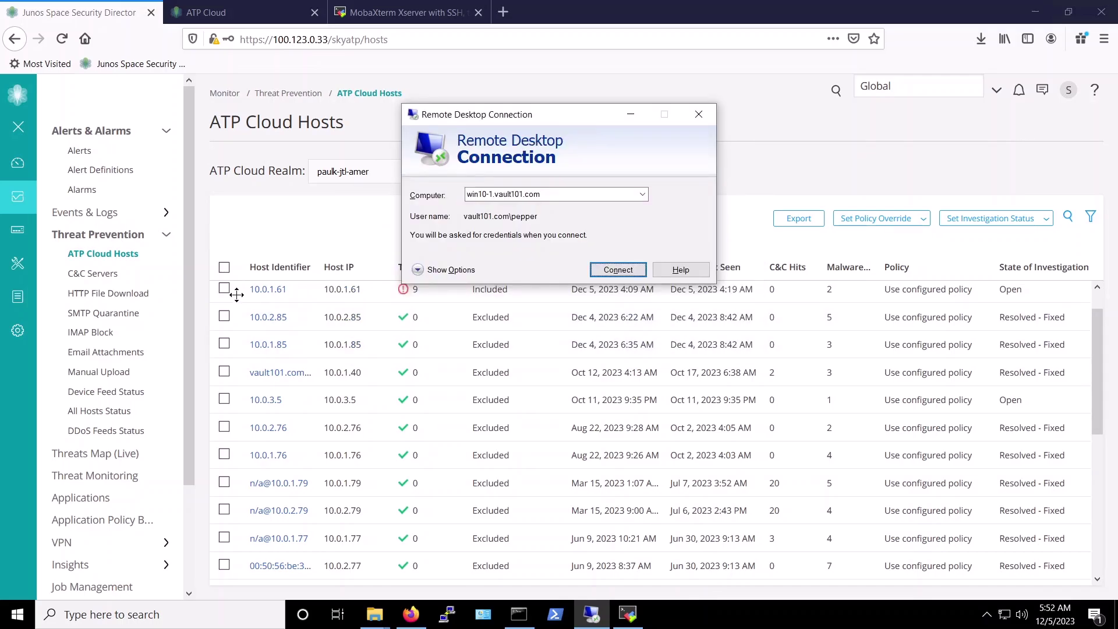
Set host 10.0.1.61's investigation status to Resolved - Fixed and return to the ATP Cloud Hosts list
{"action": "left_click", "coordinate": [269, 289]}
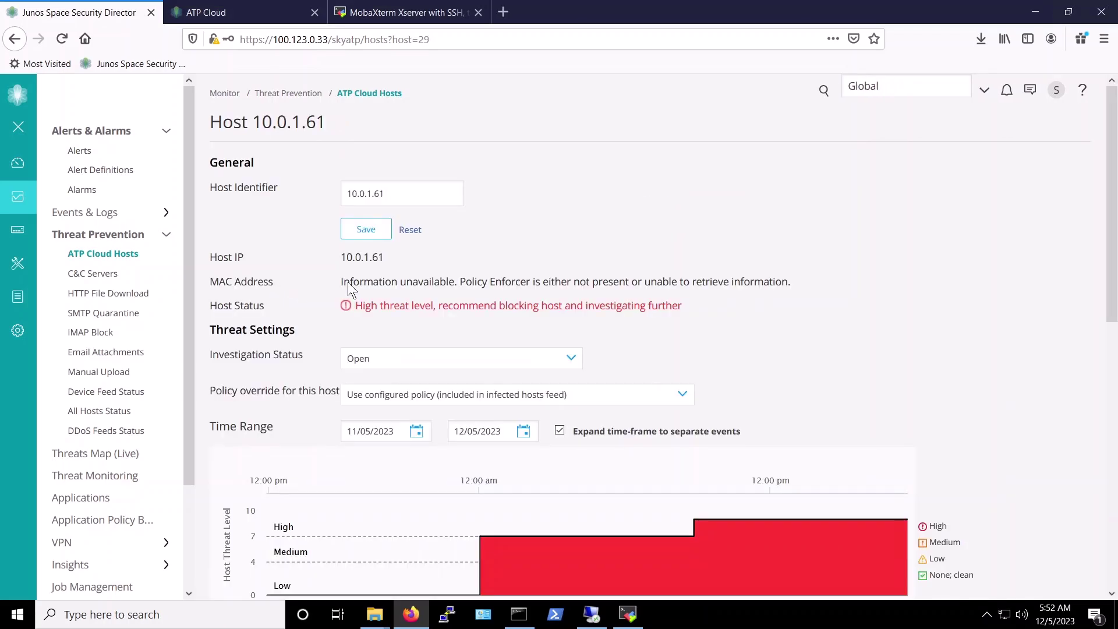
{"action": "scroll", "coordinate": [489, 324], "scroll_direction": "down", "scroll_amount": 6}
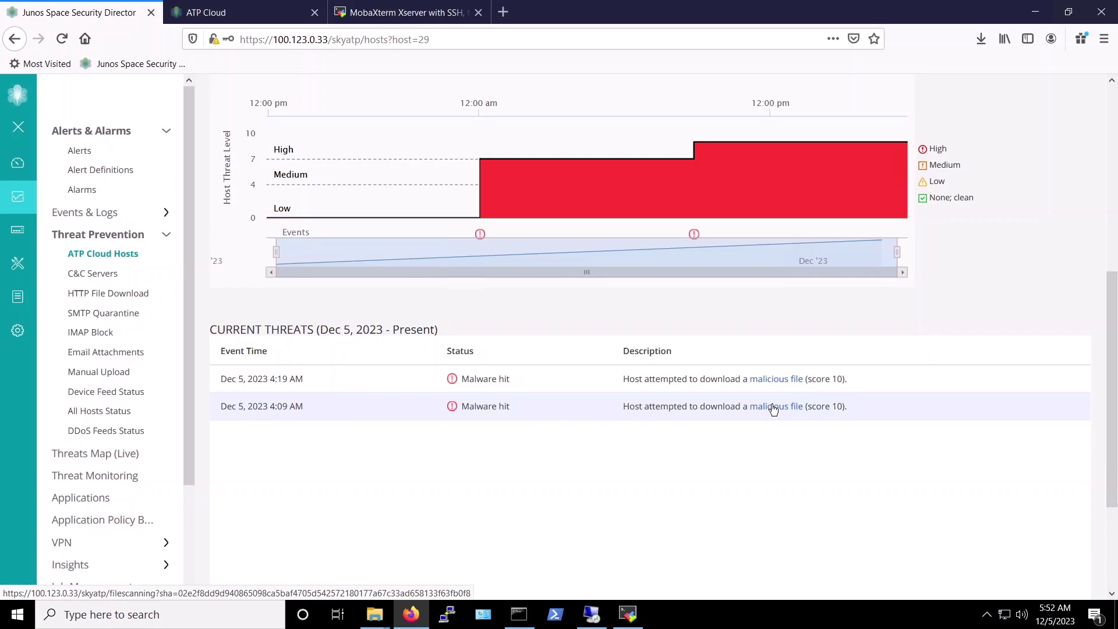
{"action": "scroll", "coordinate": [772, 409], "scroll_direction": "up", "scroll_amount": 6}
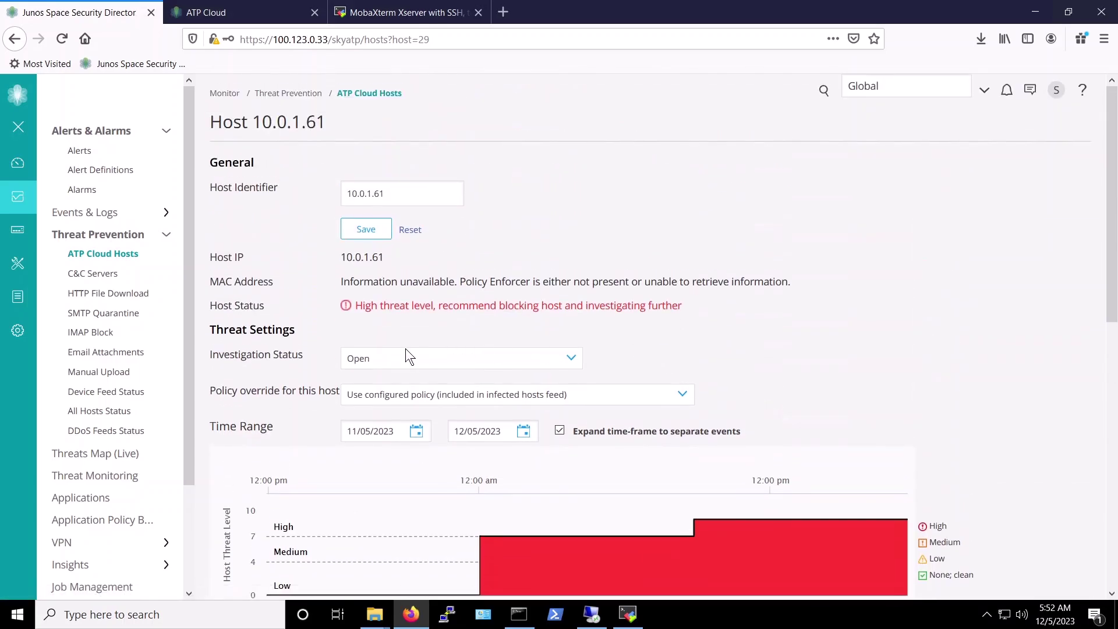
{"action": "left_click", "coordinate": [414, 360]}
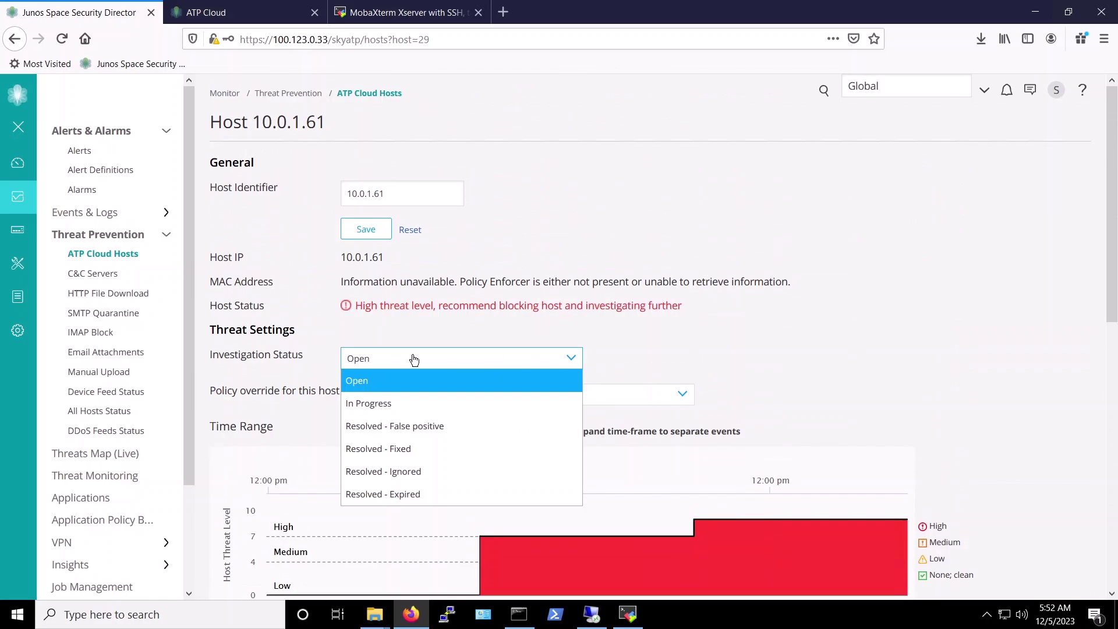
{"action": "left_click", "coordinate": [401, 450]}
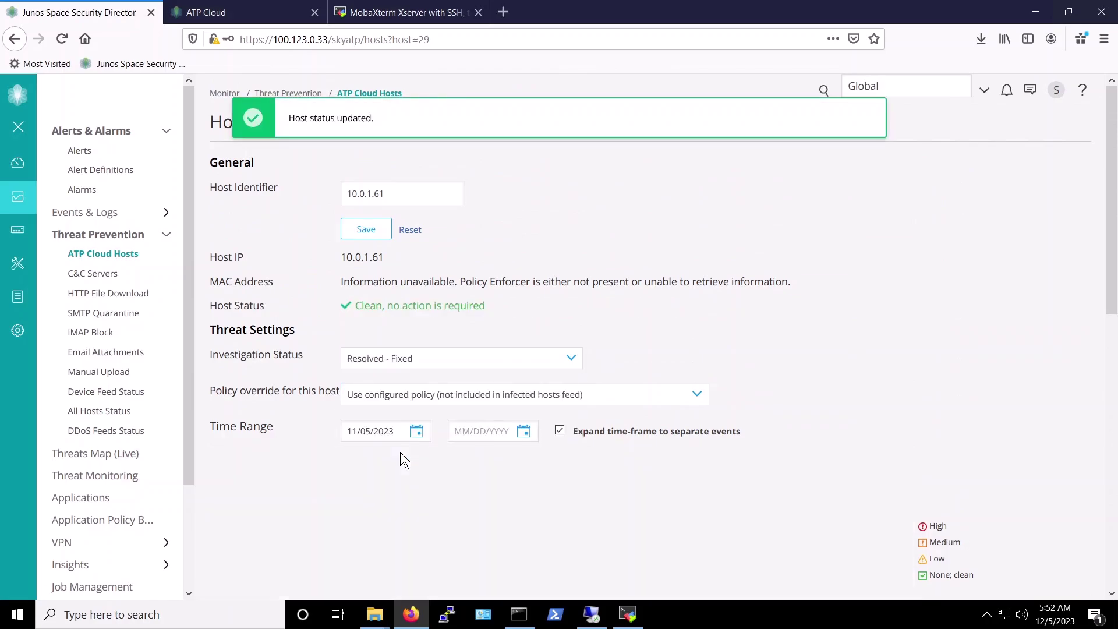
{"action": "left_click", "coordinate": [125, 255]}
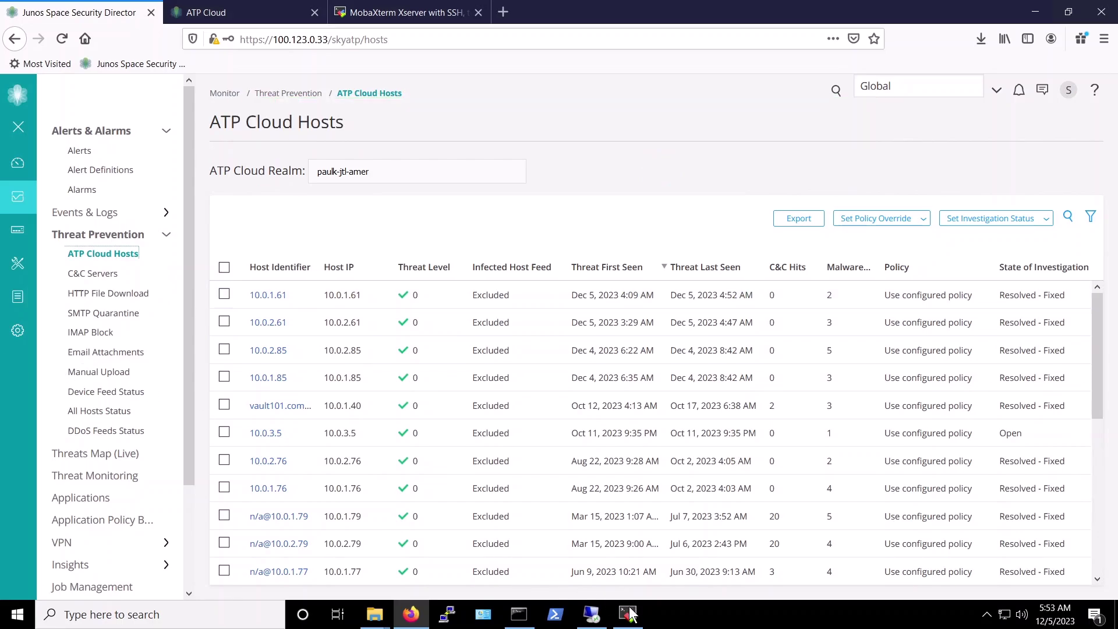
Reconnect to win10-1.vault101.com over Remote Desktop, entering the account password
{"action": "left_click", "coordinate": [593, 617]}
{"action": "left_click", "coordinate": [617, 270]}
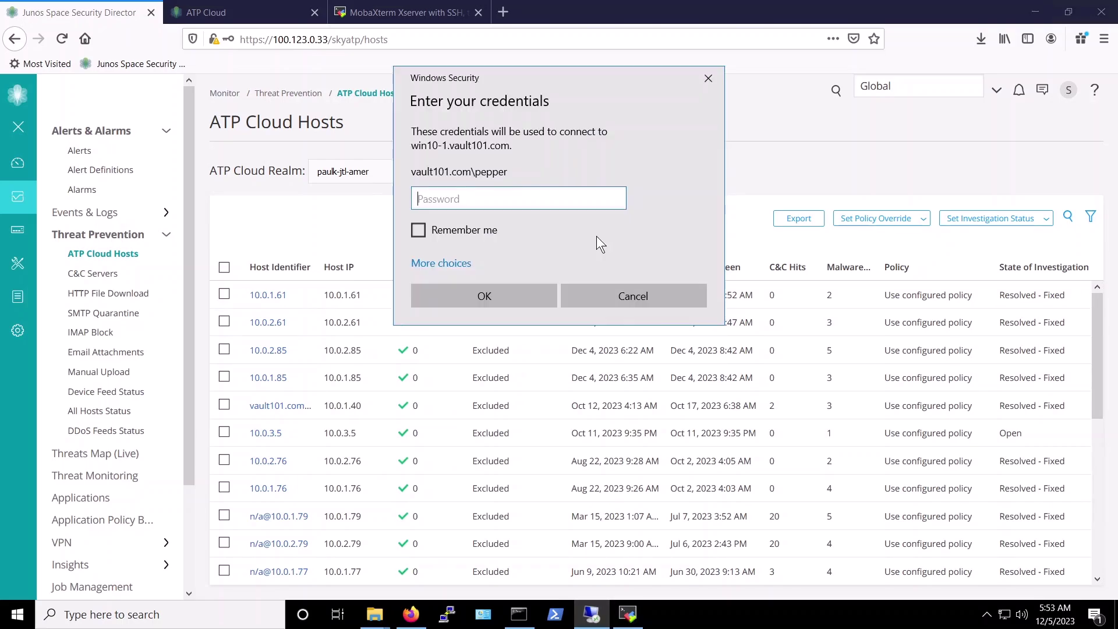
{"action": "type", "text": "••••••••"}
{"action": "left_click", "coordinate": [622, 284]}
{"action": "key", "text": "Return"}
{"action": "type", "text": "•••••••"}
{"action": "key", "text": "Return"}
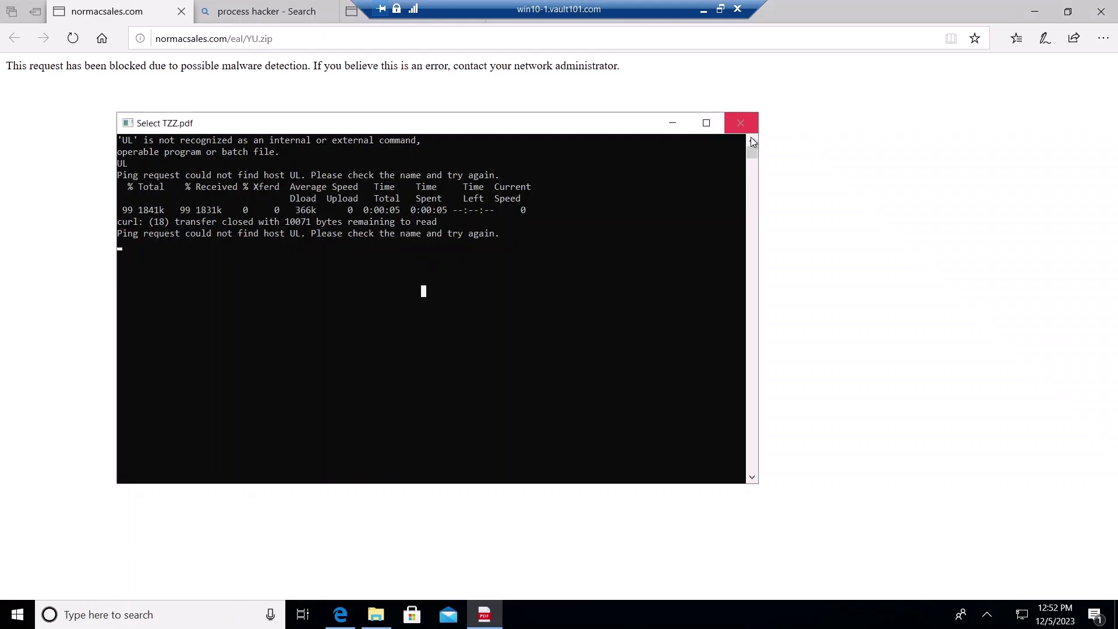
Close the leftover command window and start typing 'wik' in the remote browser's address bar
{"action": "left_click", "coordinate": [740, 130]}
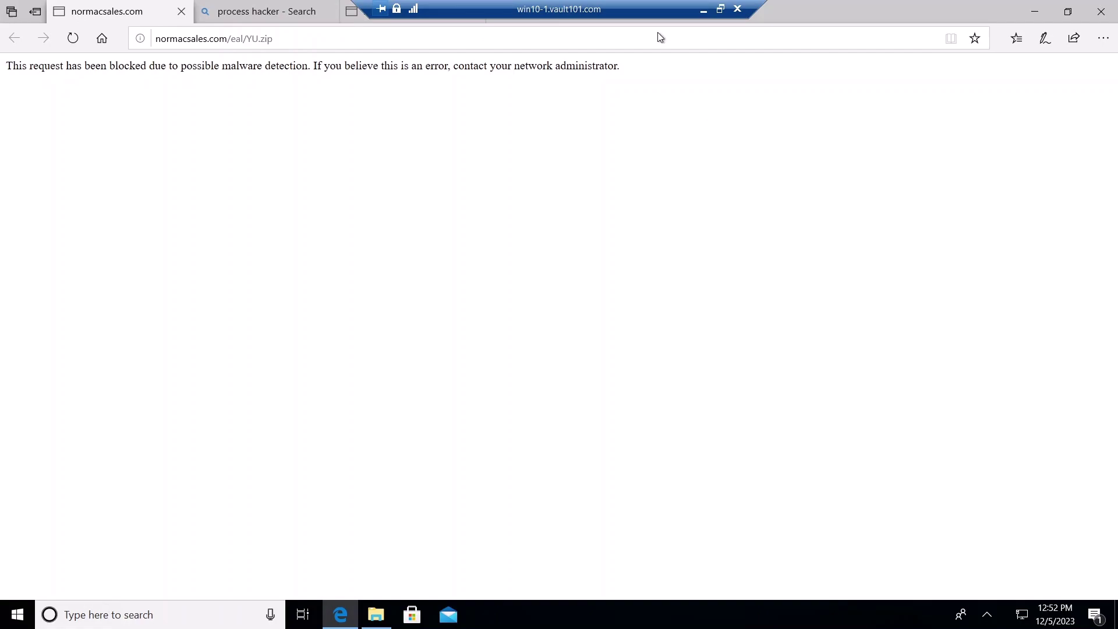
{"action": "left_click", "coordinate": [233, 6]}
{"action": "left_click", "coordinate": [232, 40]}
{"action": "type", "text": "wik"}
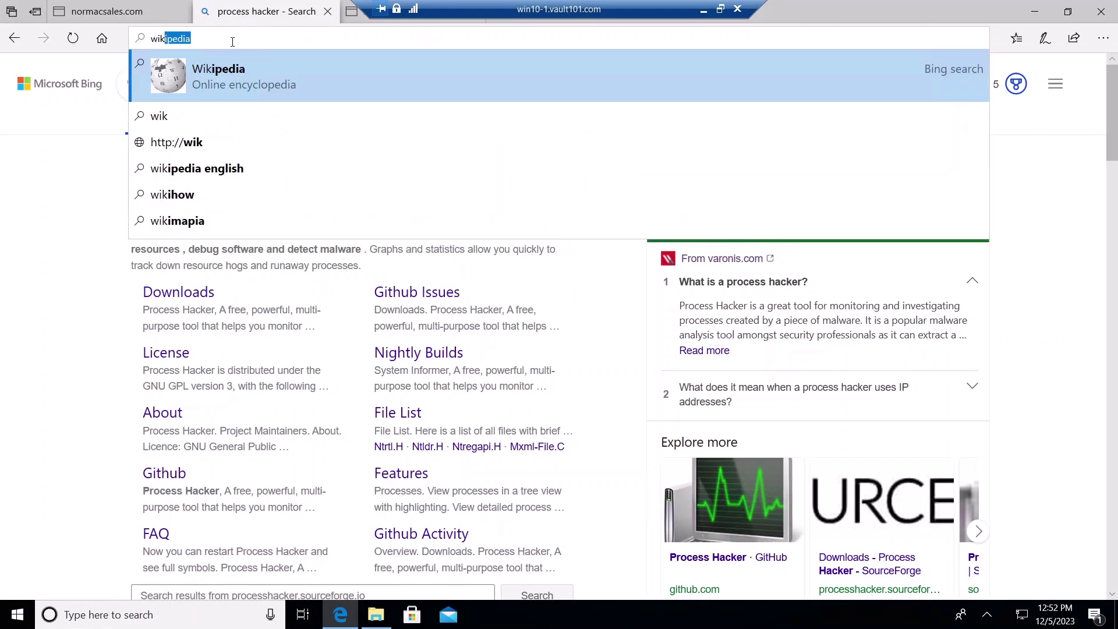